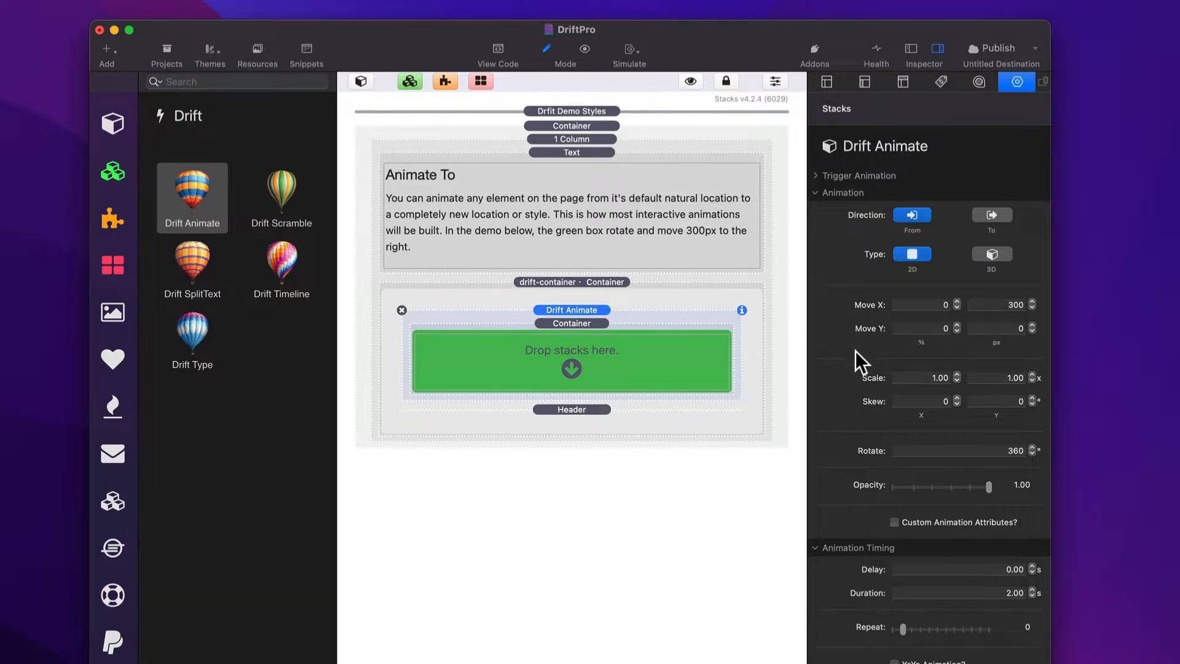
# Step: Preview the page, then set the Drift Animate horizontal move to 400 px with the direction To
pyautogui.press('super+r')
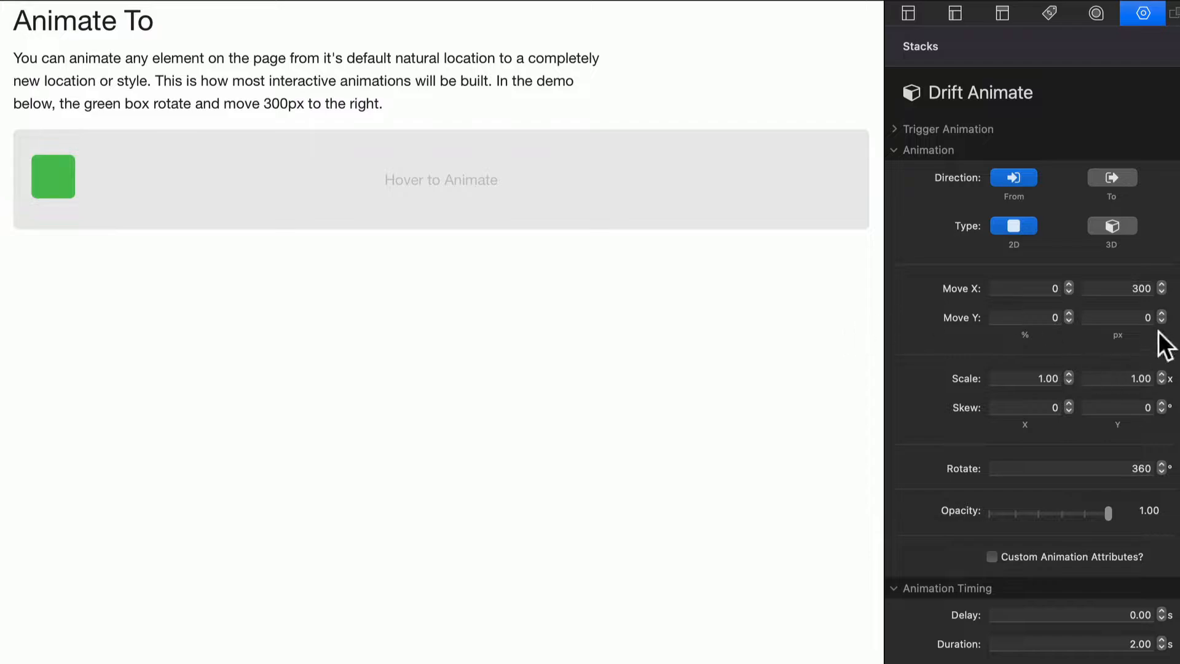
pyautogui.click(1123, 288)
pyautogui.write('400')
pyautogui.press('Return')
pyautogui.click(1117, 179)
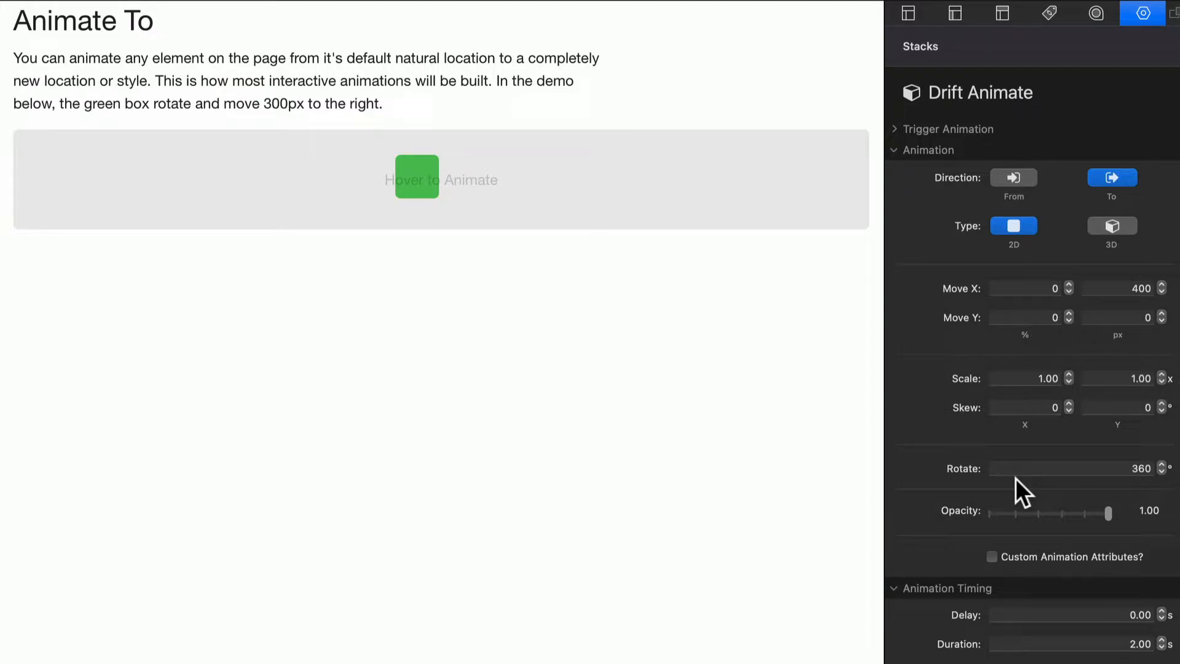
# Step: Reset the animation's horizontal pixel move and its rotation to 0
pyautogui.click(1107, 286)
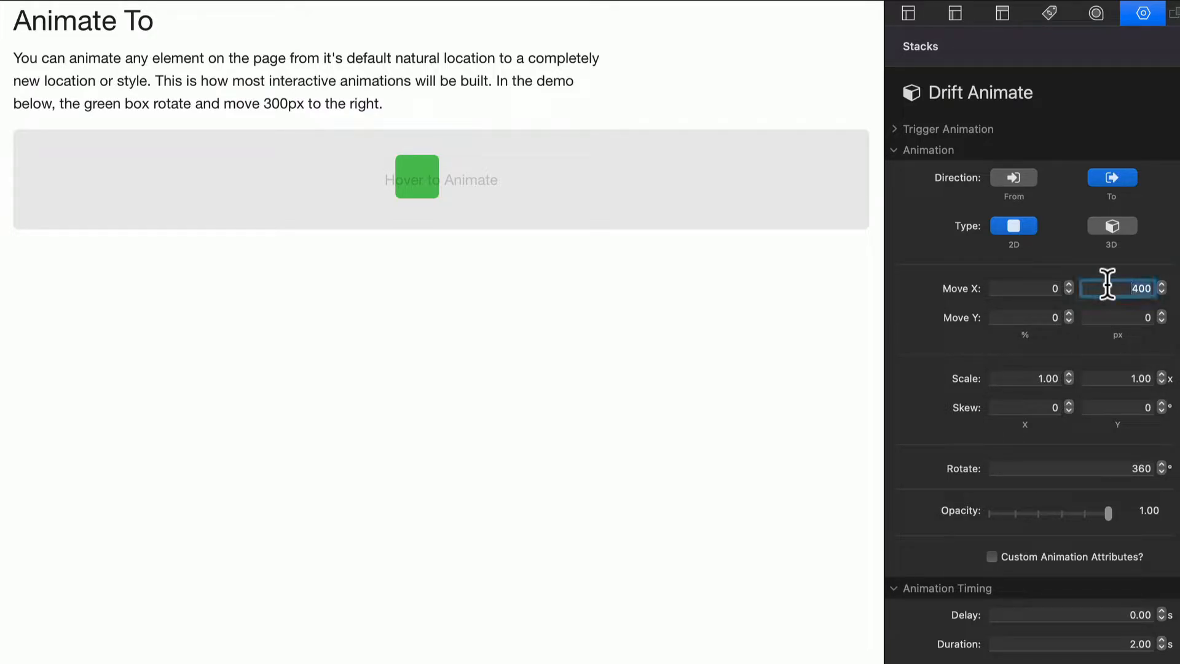
pyautogui.write('0')
pyautogui.click(1108, 467)
pyautogui.write('0')
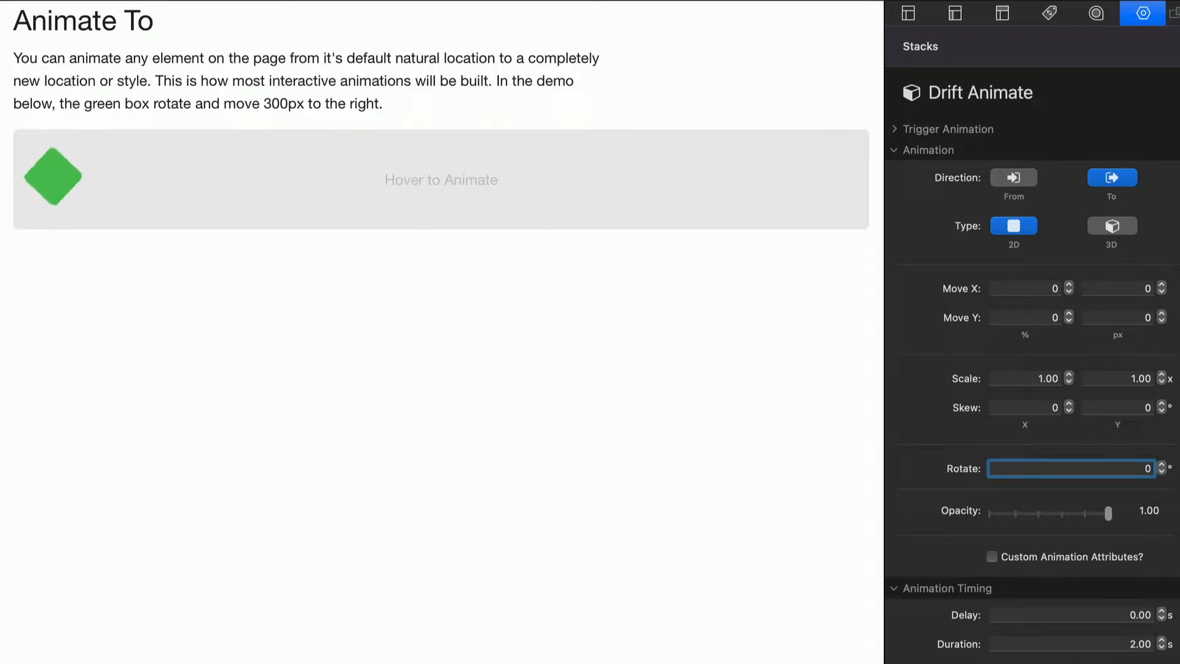
pyautogui.press('Return')
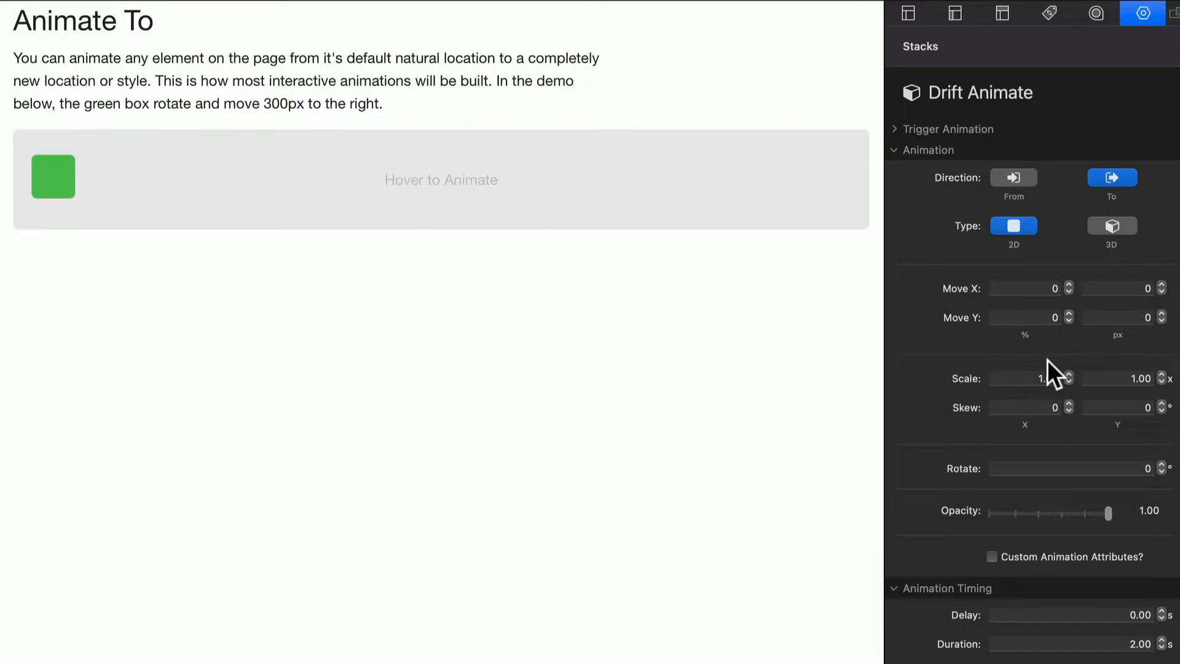
# Step: Set the animation's horizontal move to 100 percent of the green box's width
pyautogui.click(1048, 288)
pyautogui.moveTo(954, 289)
pyautogui.write('100')
pyautogui.press('Return')
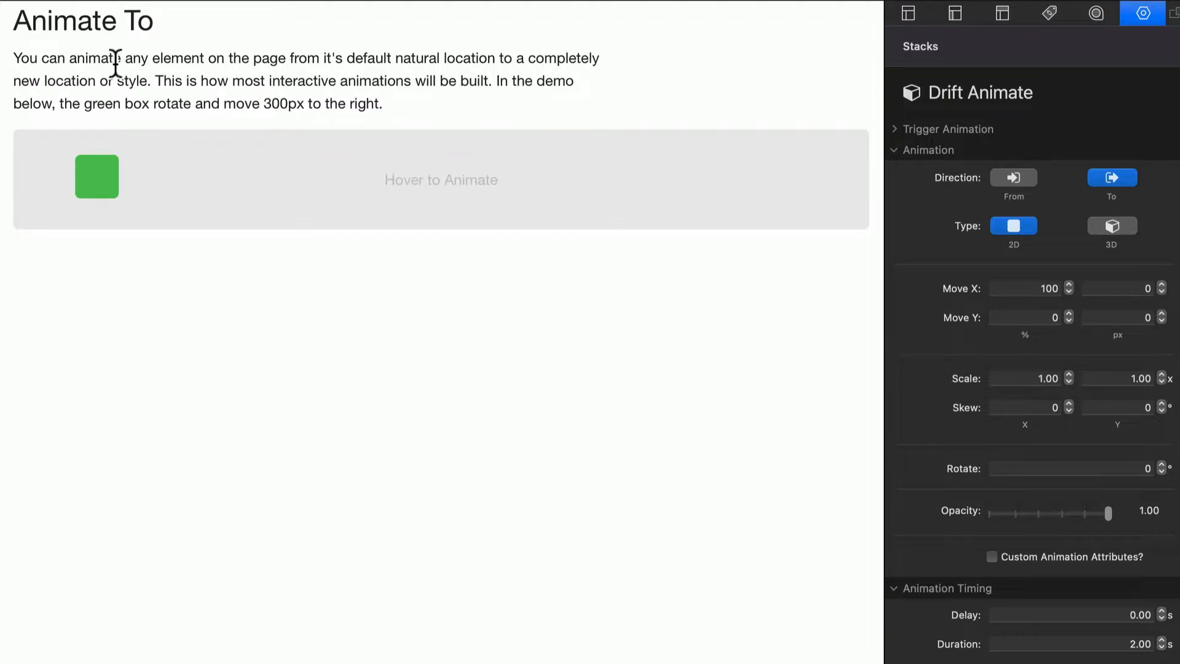
pyautogui.moveTo(77, 145)
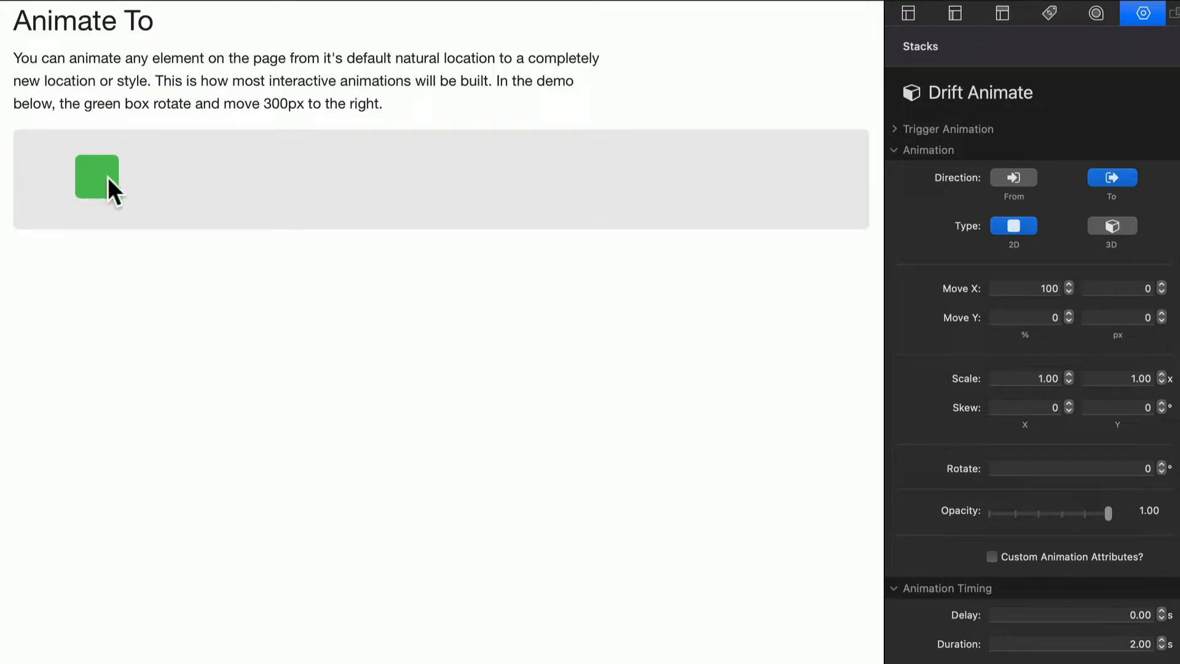
# Step: Set the animation's horizontal move to 200 percent plus an extra 10 px
pyautogui.click(1031, 288)
pyautogui.write('200')
pyautogui.press('Return')
pyautogui.moveTo(86, 187)
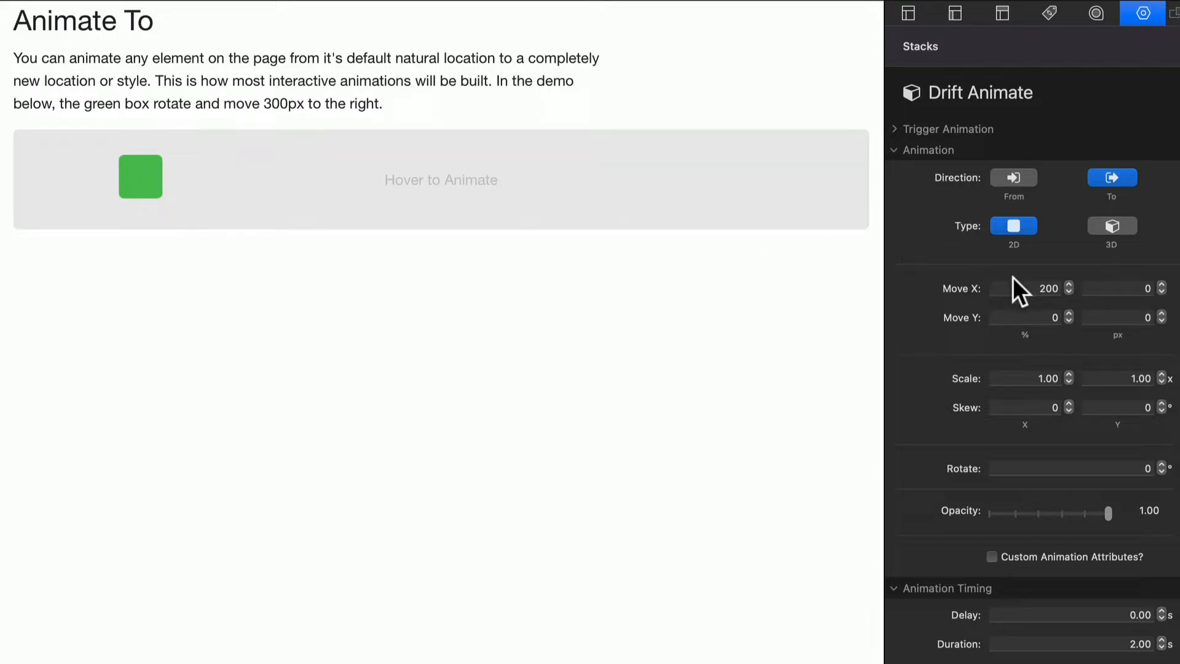
pyautogui.click(1138, 288)
pyautogui.press('BackSpace')
pyautogui.write('10')
pyautogui.press('Return')
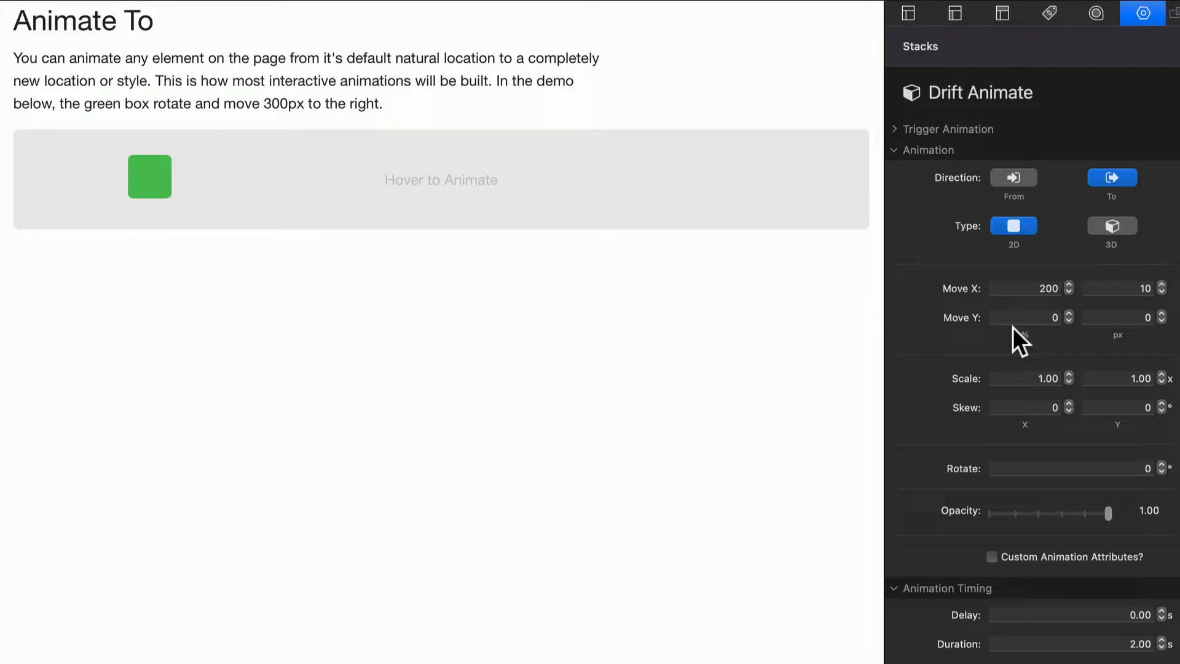
# Step: Try a vertical move of 50 px for the green box, followed by -50 px
pyautogui.click(1125, 317)
pyautogui.write('50')
pyautogui.press('Return')
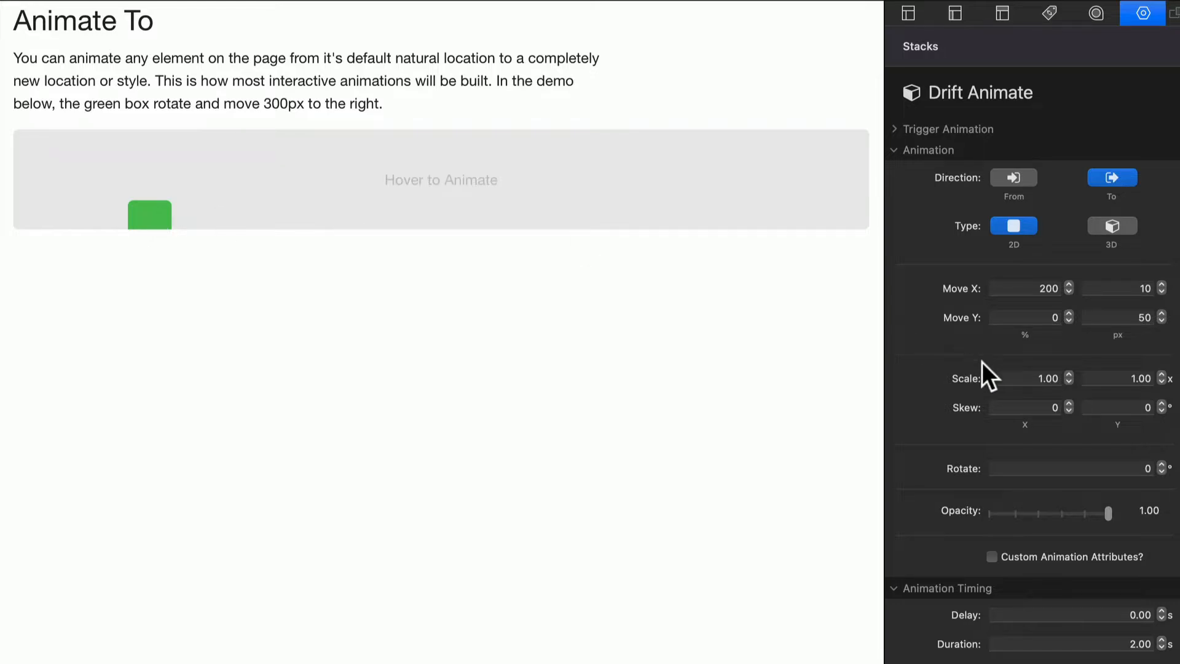
pyautogui.click(1130, 287)
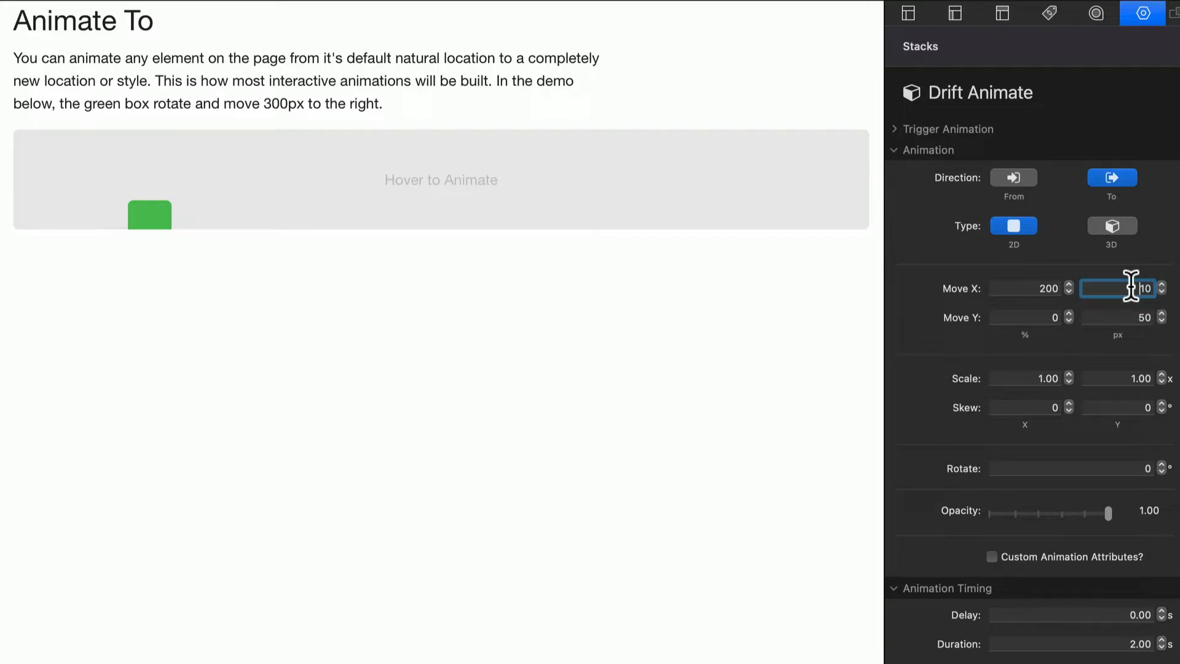
pyautogui.click(1127, 316)
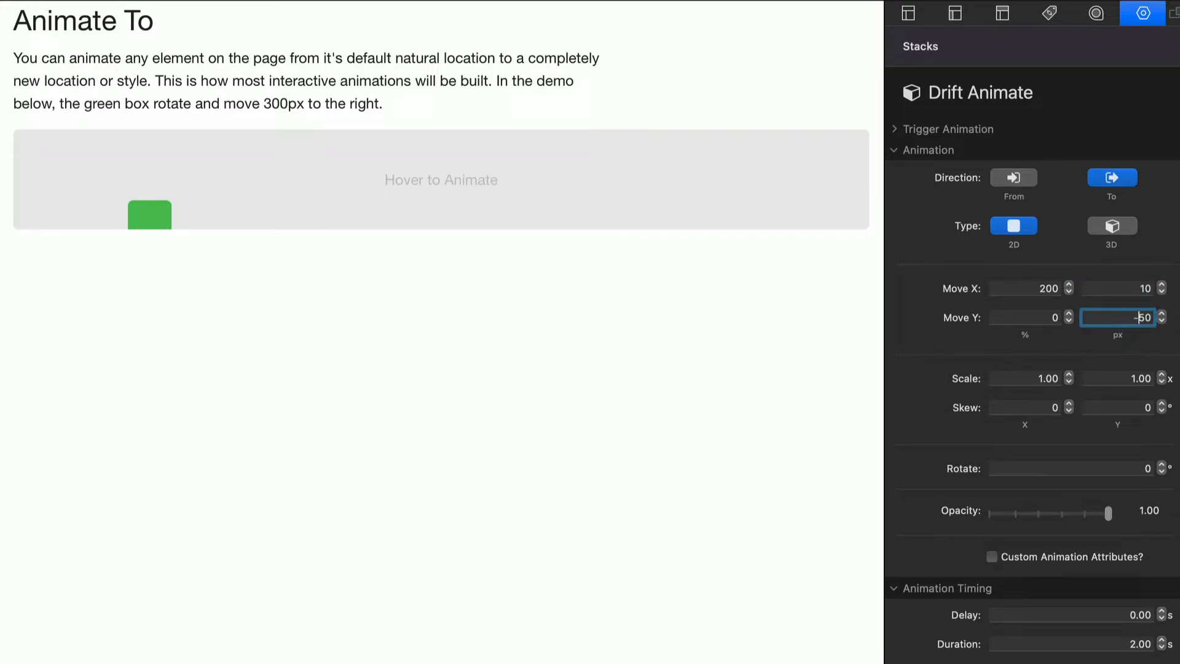
pyautogui.write('-')
pyautogui.press('Return')
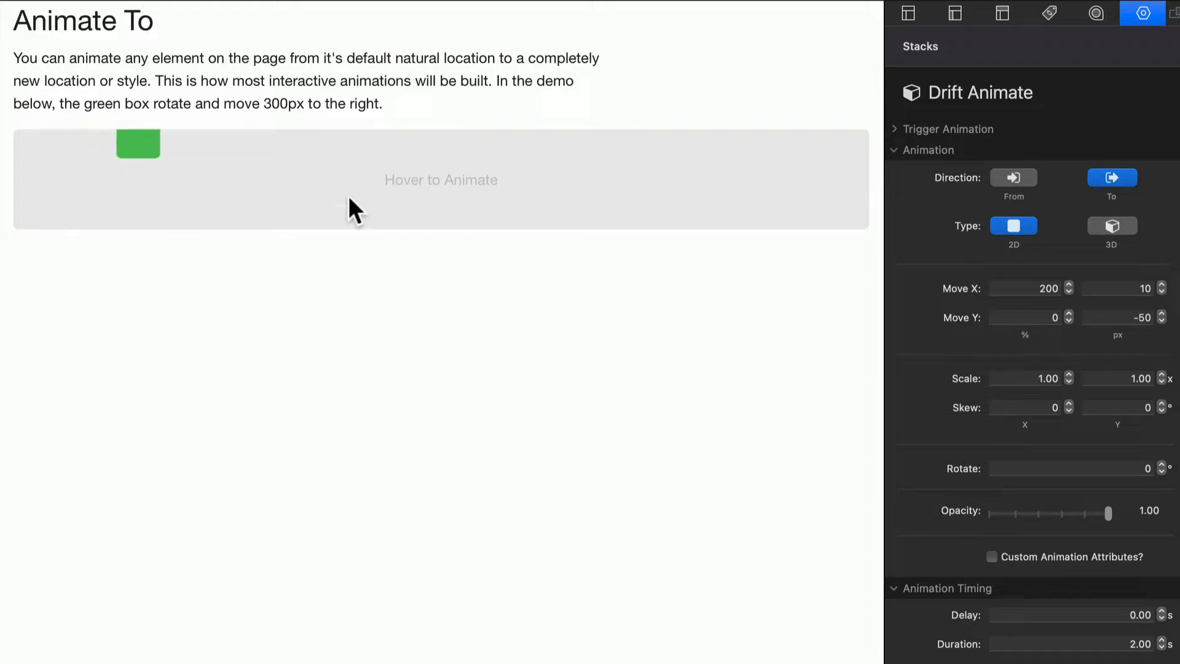
# Step: Reset the animation's vertical pixel move to 0
pyautogui.click(1037, 315)
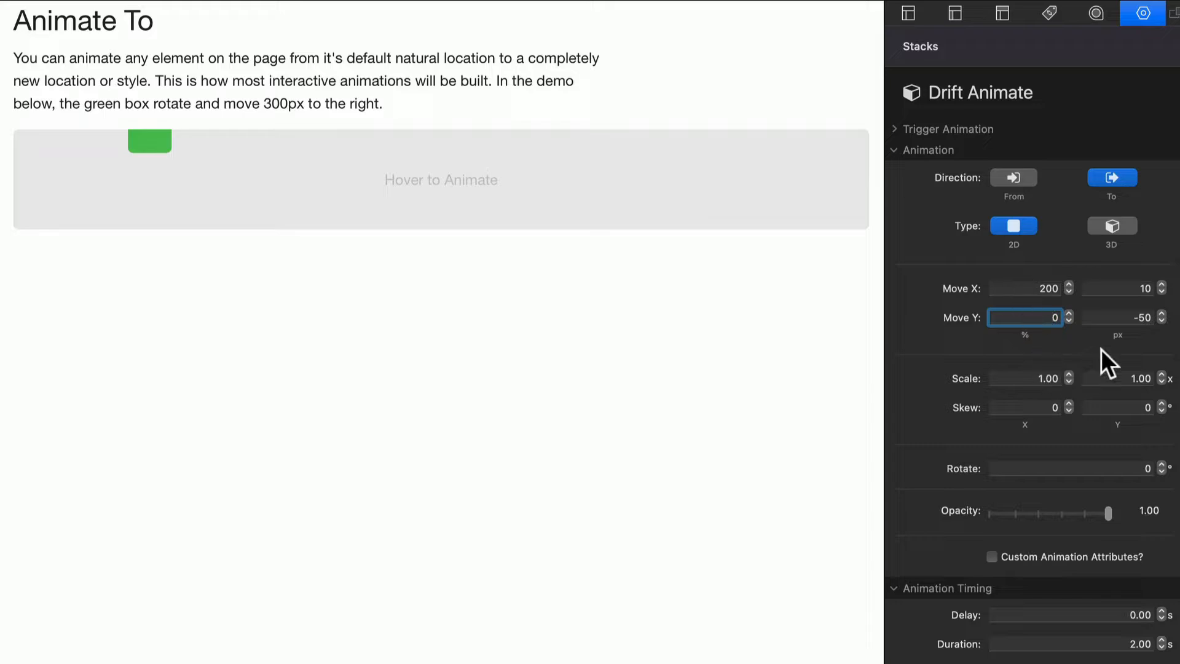
pyautogui.doubleClick(1121, 319)
pyautogui.write('0')
pyautogui.press('Return')
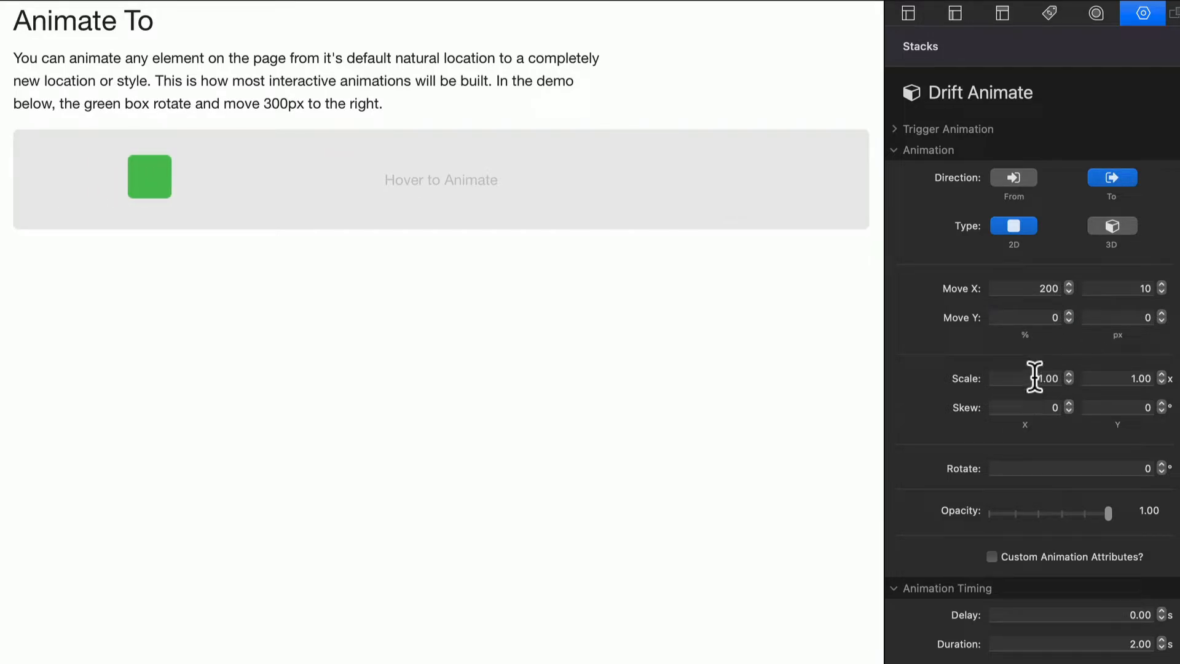
# Step: Set the animation's horizontal scale to 2 and its vertical scale to 2
pyautogui.doubleClick(1035, 378)
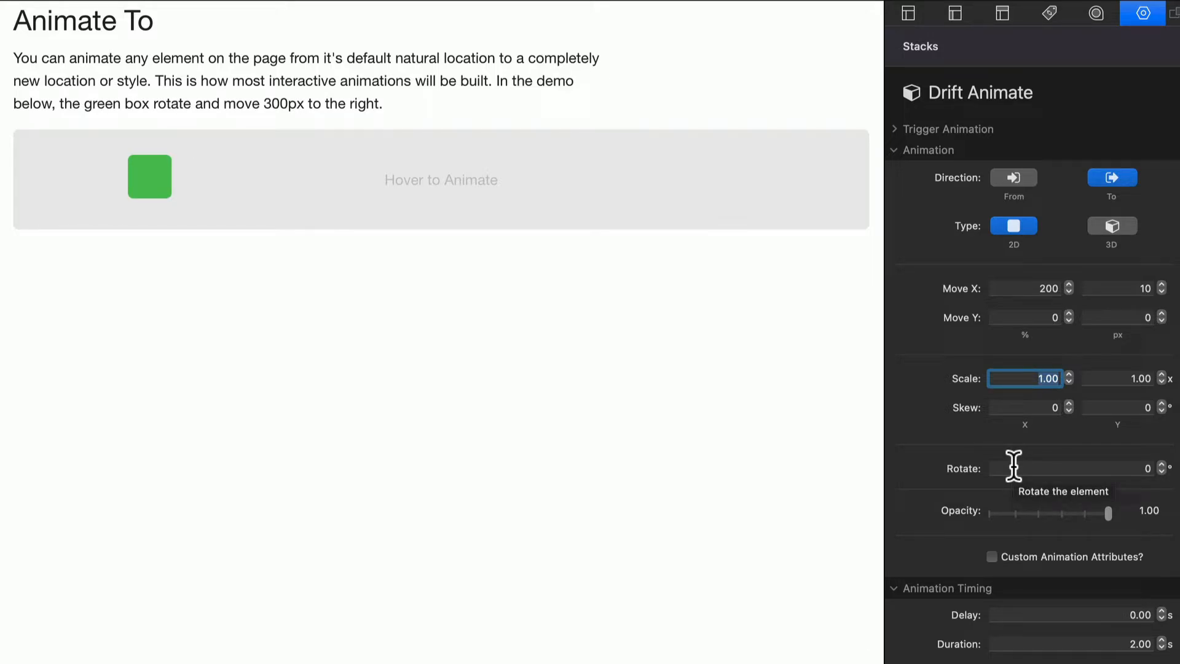
pyautogui.write('2')
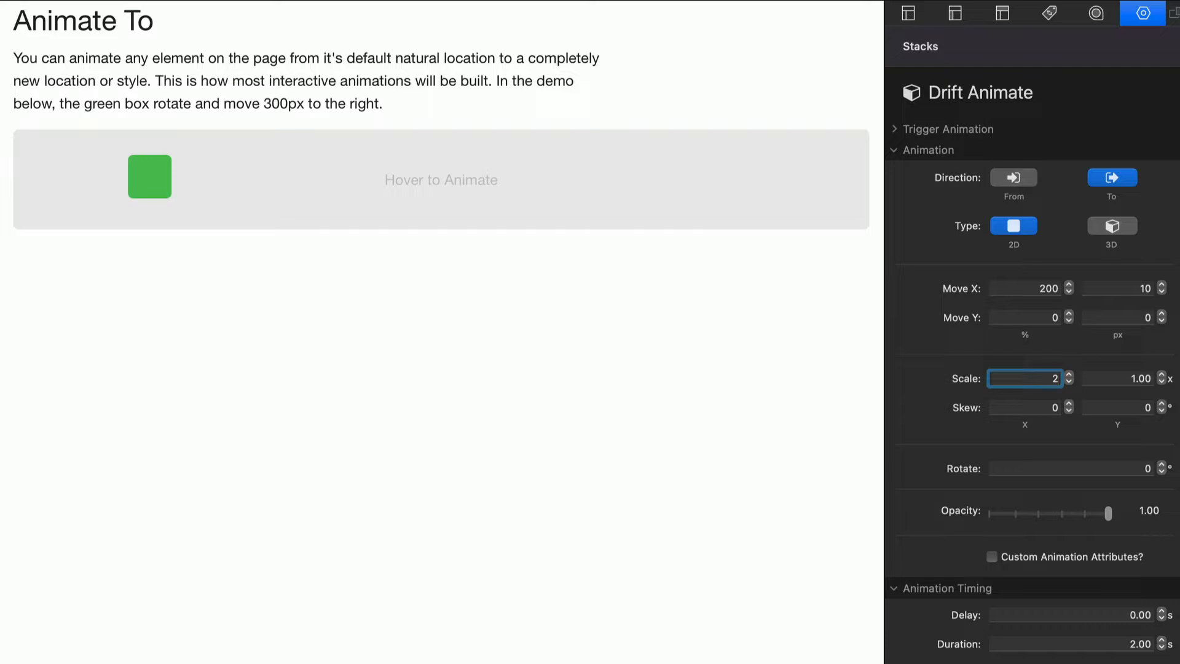
pyautogui.press('Return')
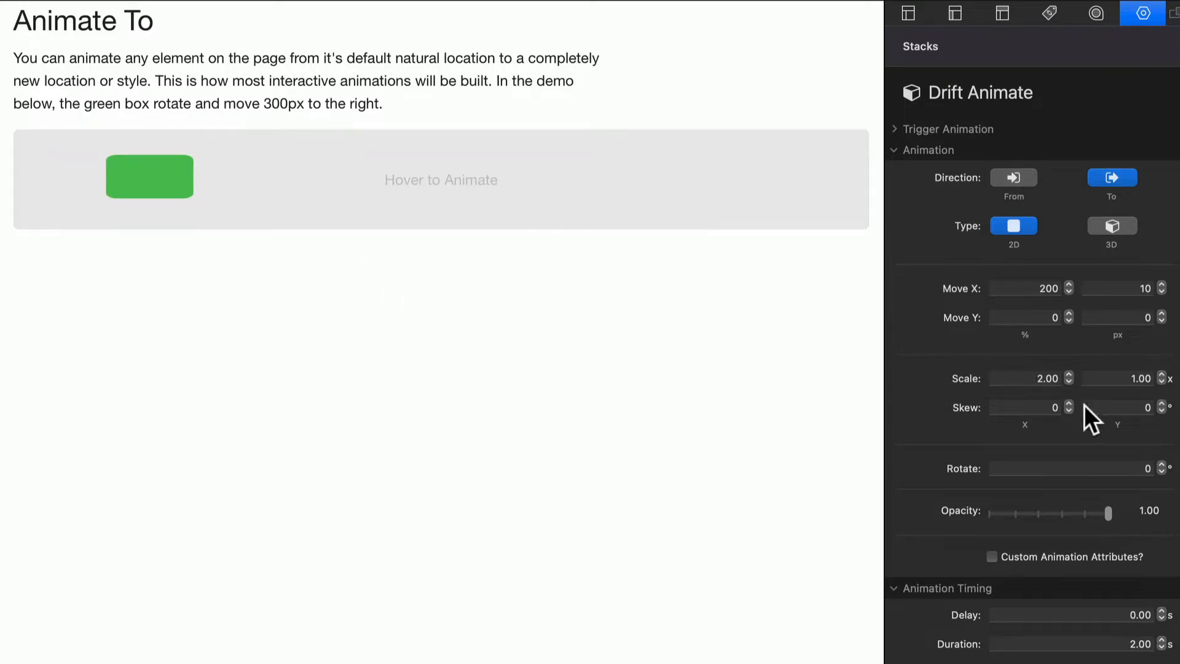
pyautogui.click(1118, 377)
pyautogui.write('2')
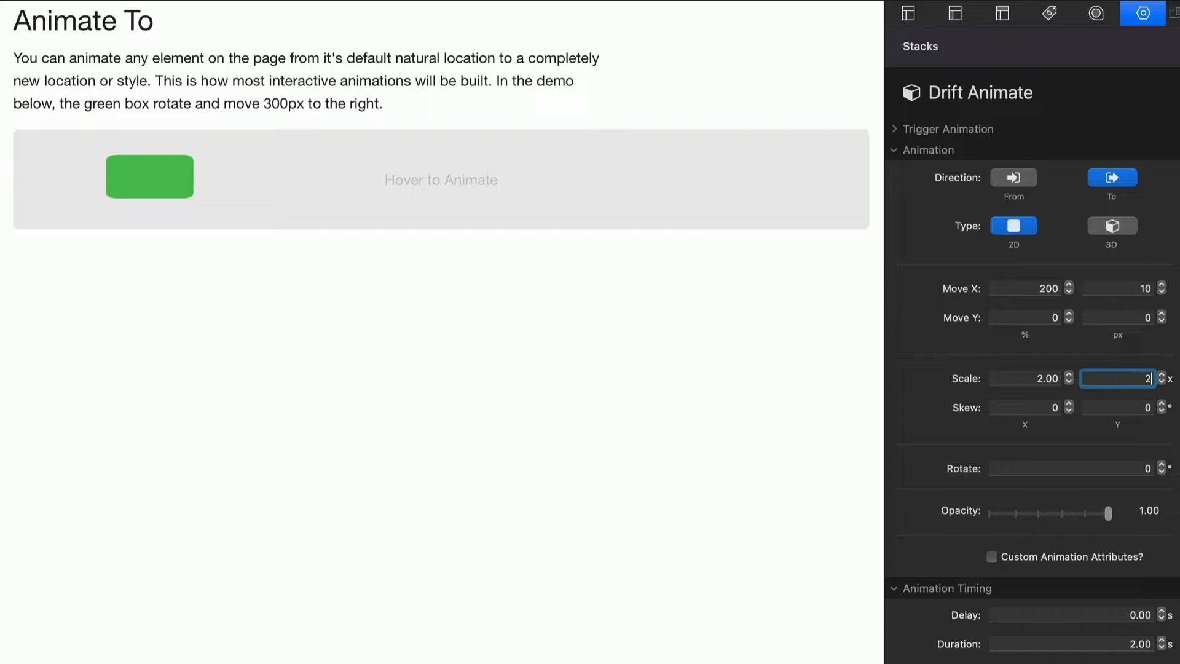
pyautogui.press('Return')
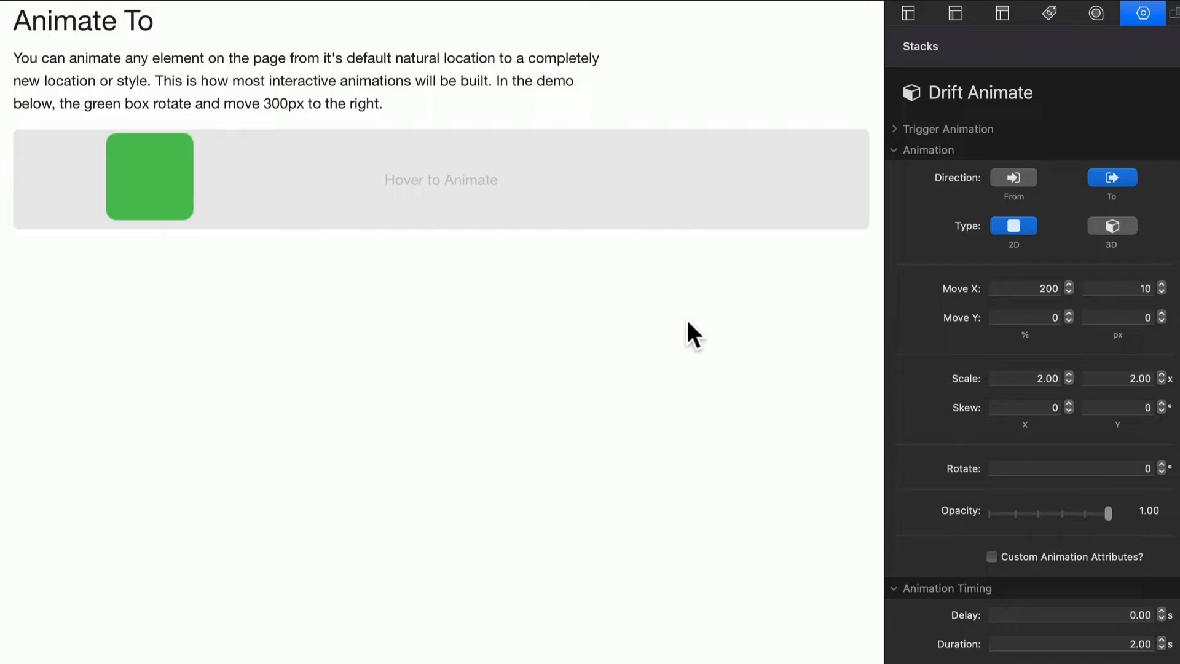
# Step: Try a horizontal scale of 0 for the green box, then set it to 1
pyautogui.doubleClick(1030, 377)
pyautogui.press('BackSpace')
pyautogui.press('Return')
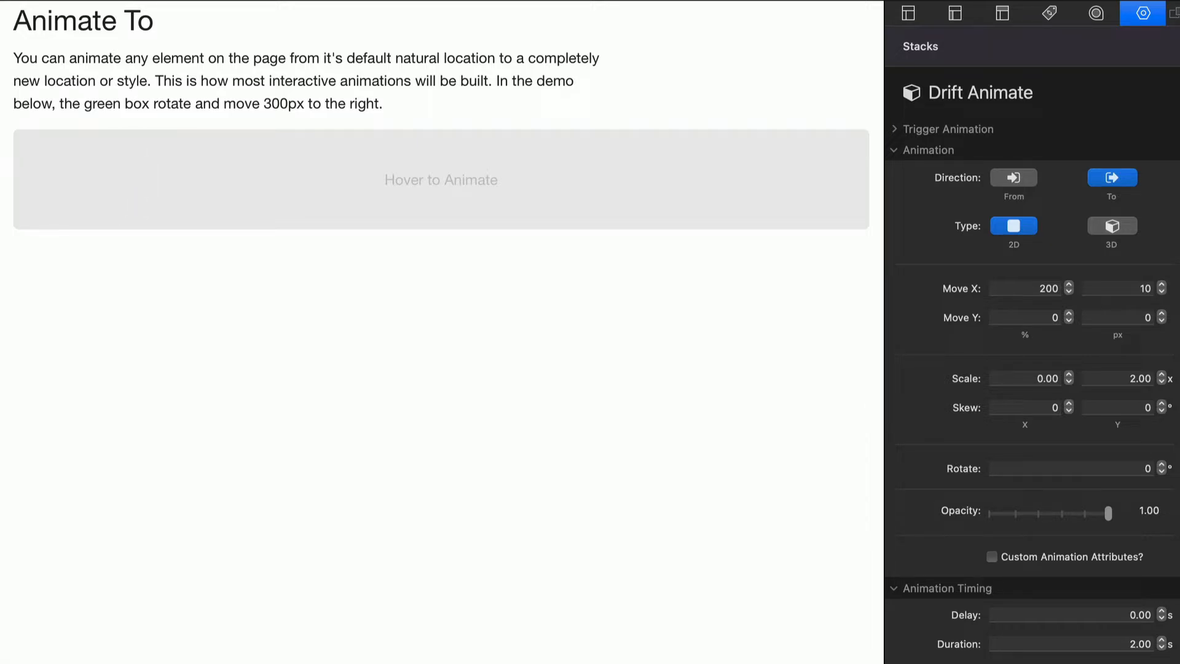
pyautogui.doubleClick(1029, 377)
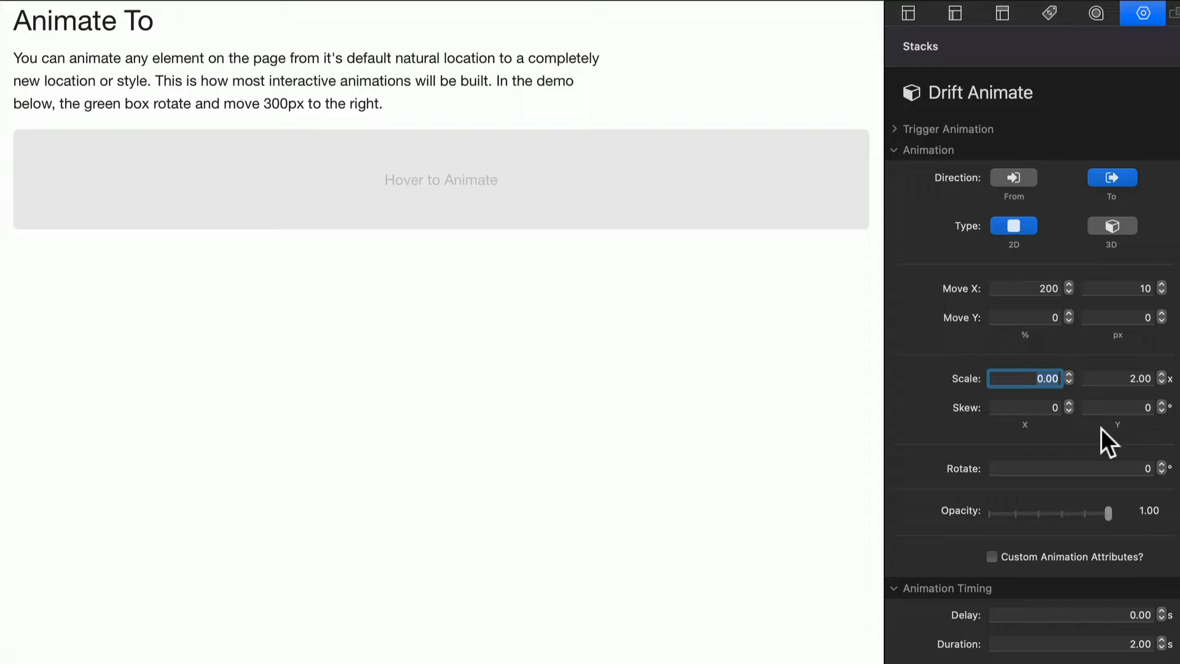
pyautogui.write('1')
pyautogui.press('Return')
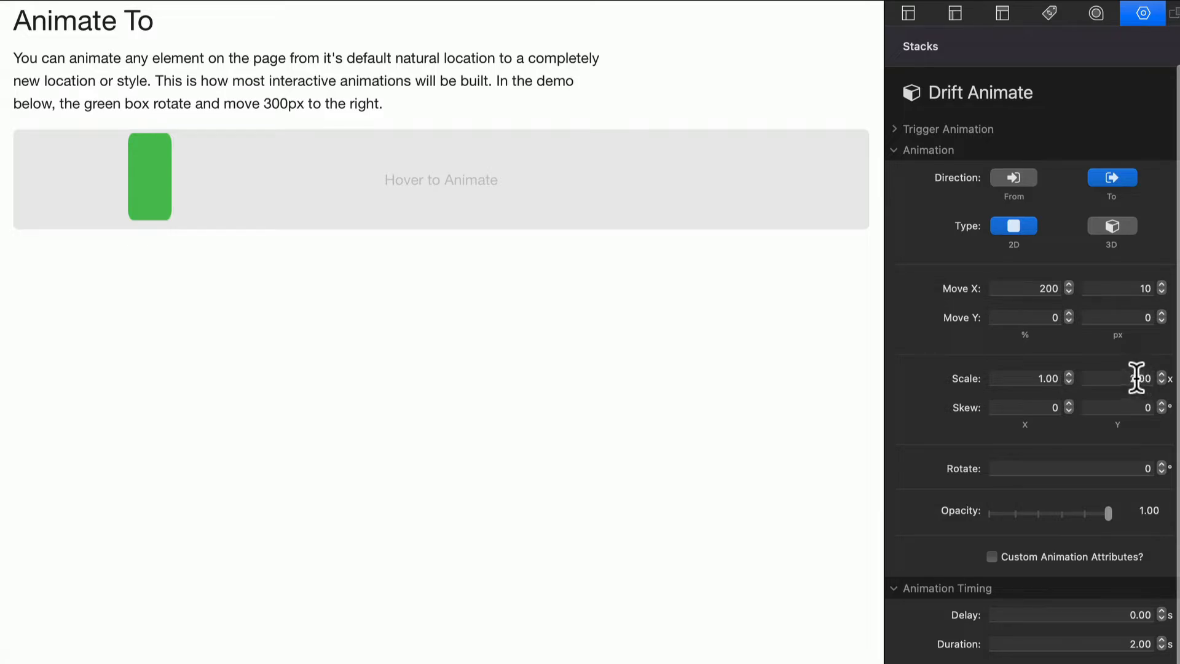
# Step: Try a negative horizontal scale, then reset the horizontal and vertical scale to 1
pyautogui.click(1027, 371)
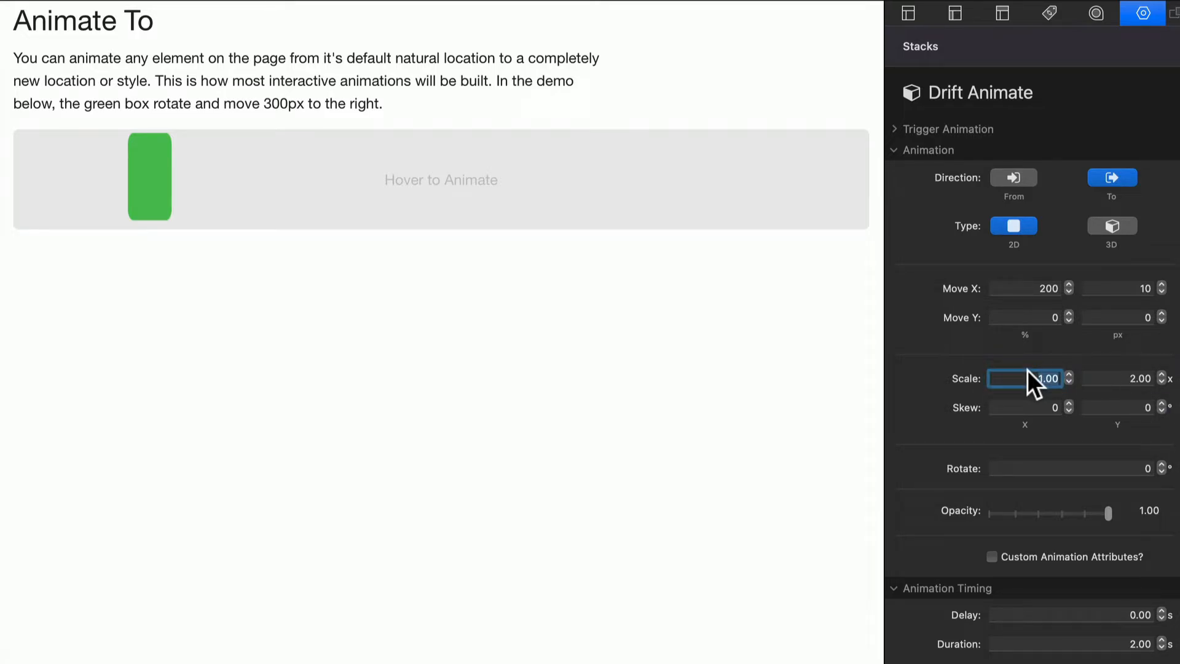
pyautogui.write('-')
pyautogui.press('Return')
pyautogui.click(1026, 381)
pyautogui.write('1')
pyautogui.press('Return')
pyautogui.click(1116, 373)
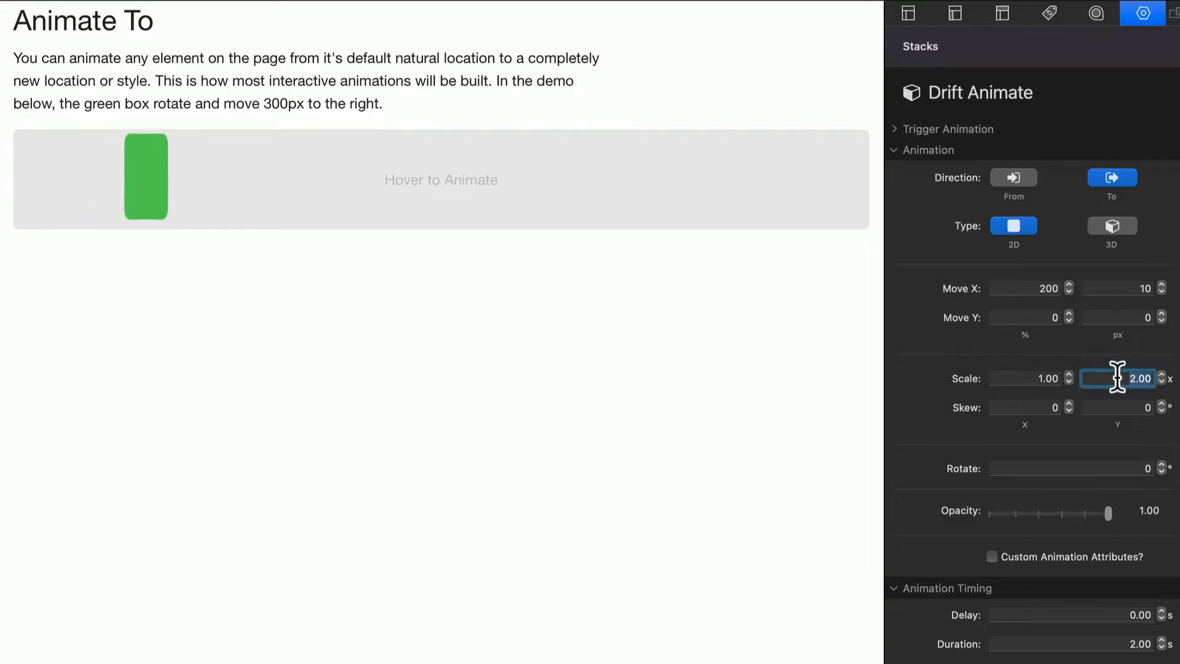
pyautogui.write('1')
pyautogui.press('Return')
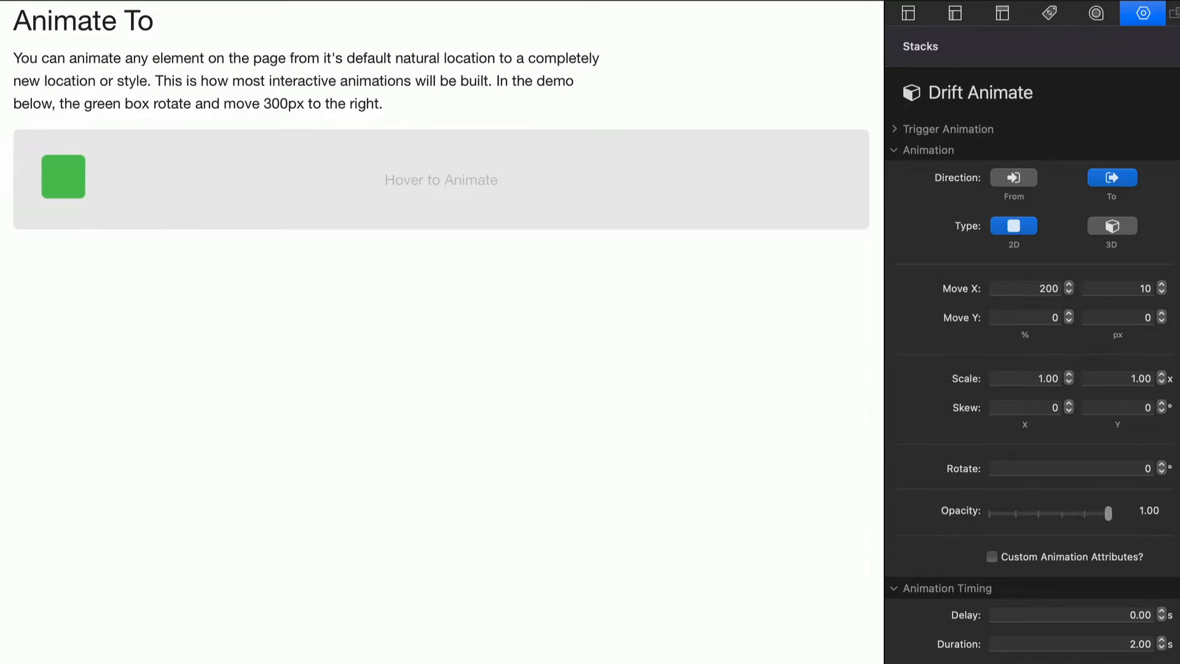
# Step: Set the animation's skew to 45 degrees on both the X and Y axes
pyautogui.click(1022, 405)
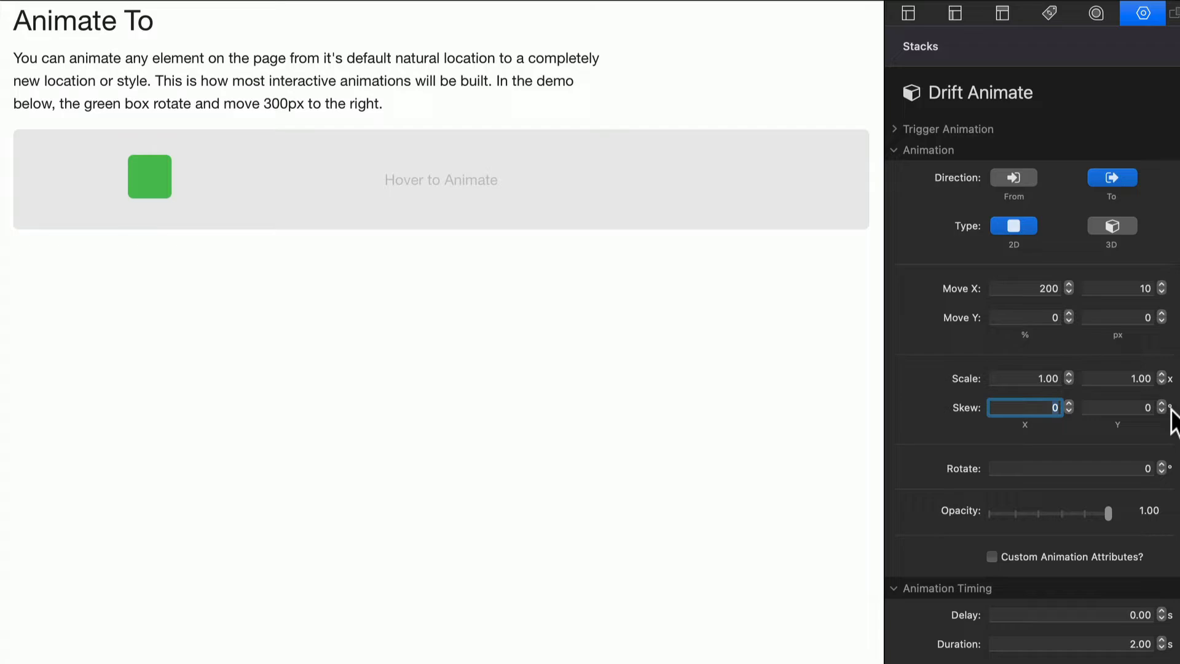
pyautogui.write('45')
pyautogui.press('Return')
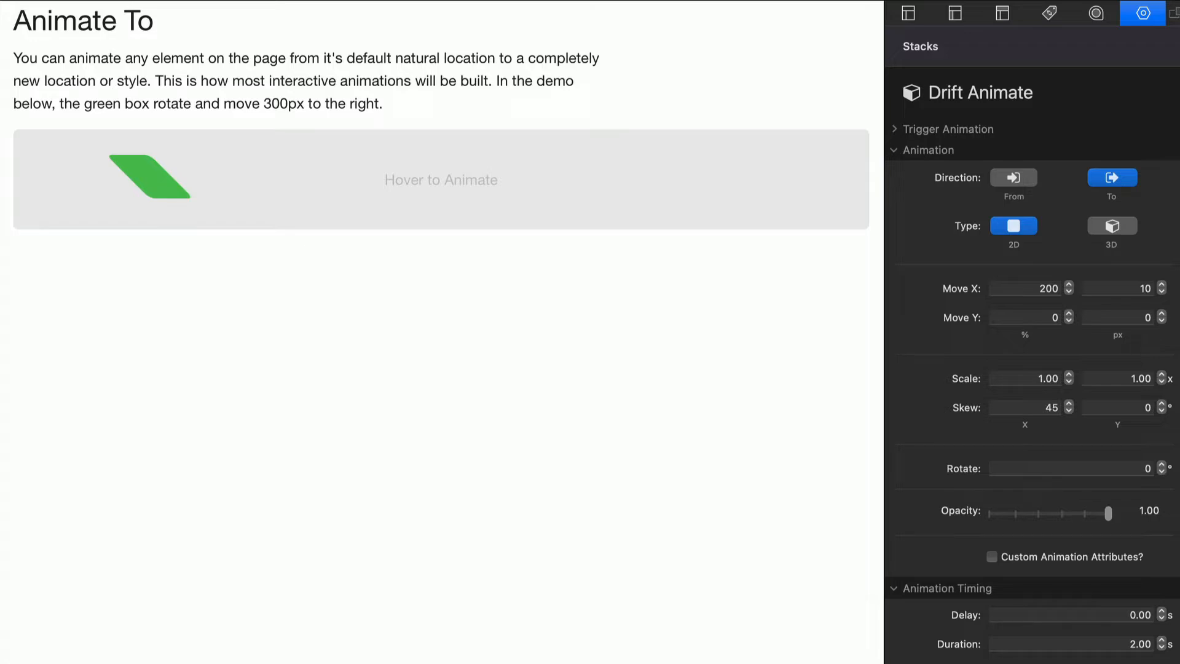
pyautogui.click(1120, 411)
pyautogui.write('45')
pyautogui.press('Return')
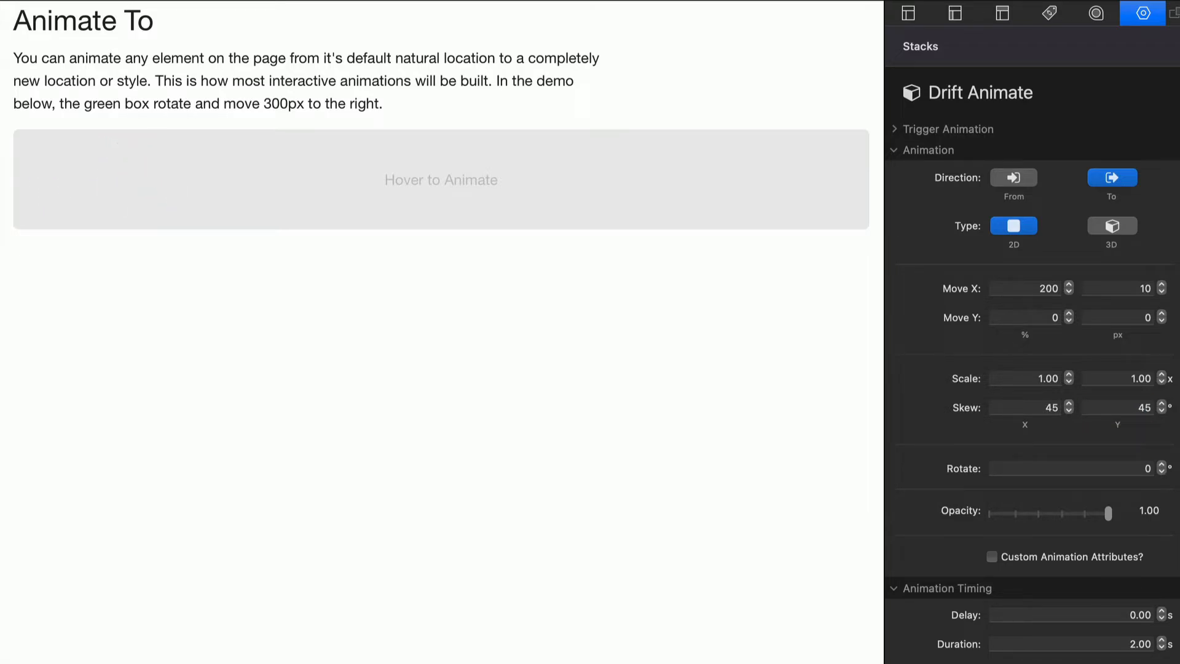
# Step: Set the animation's X skew to 0 and its Y skew to 90 degrees
pyautogui.doubleClick(1139, 410)
pyautogui.doubleClick(1043, 402)
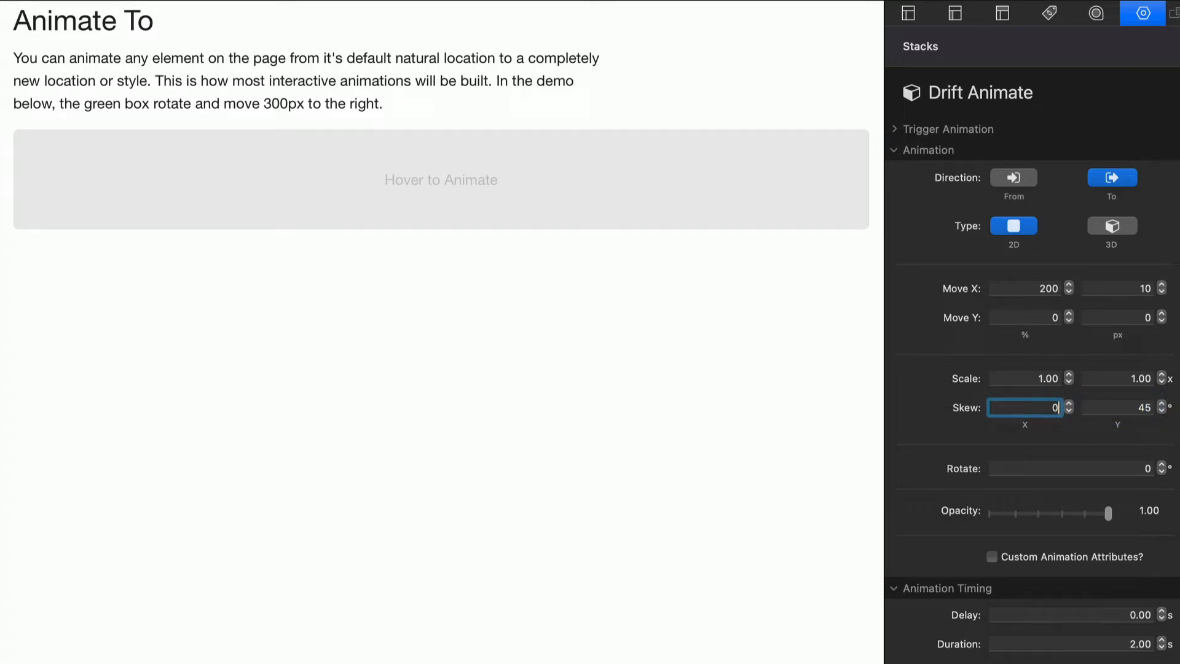
pyautogui.write('0')
pyautogui.press('Return')
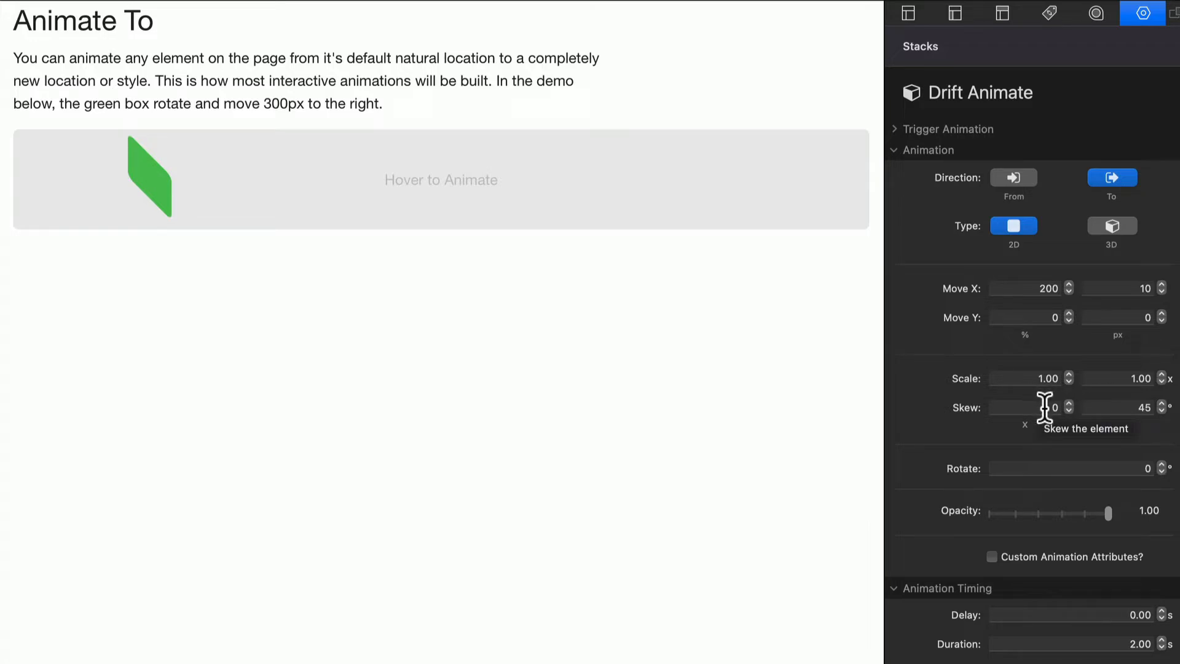
pyautogui.click(1121, 406)
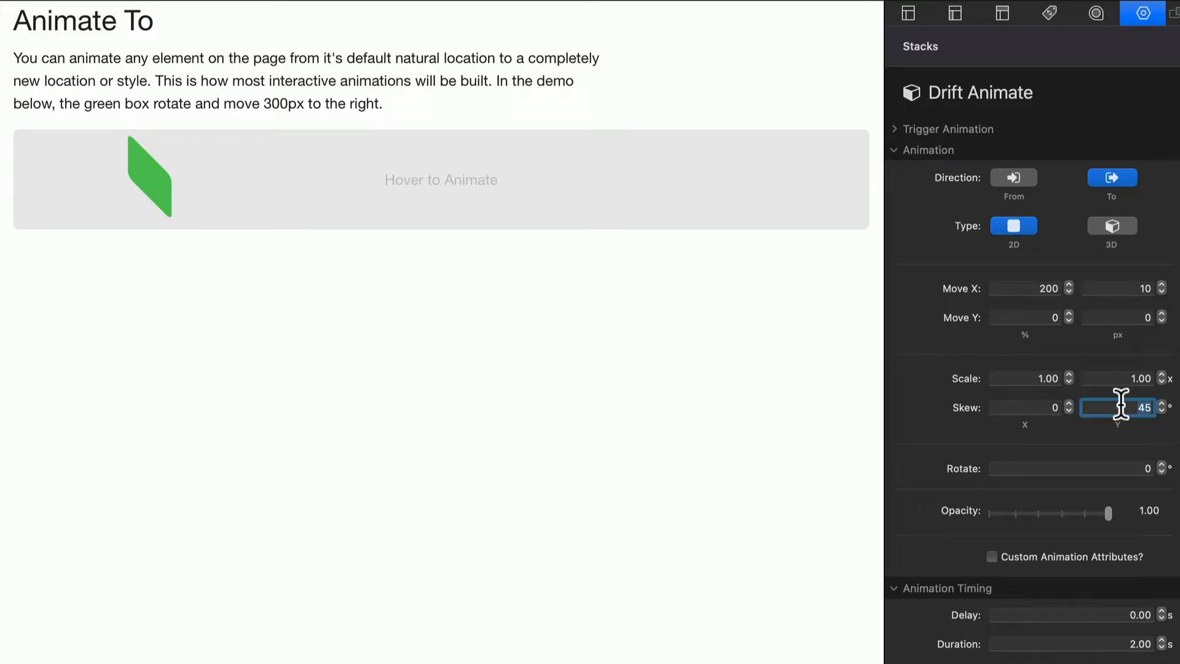
pyautogui.write('90')
pyautogui.press('Return')
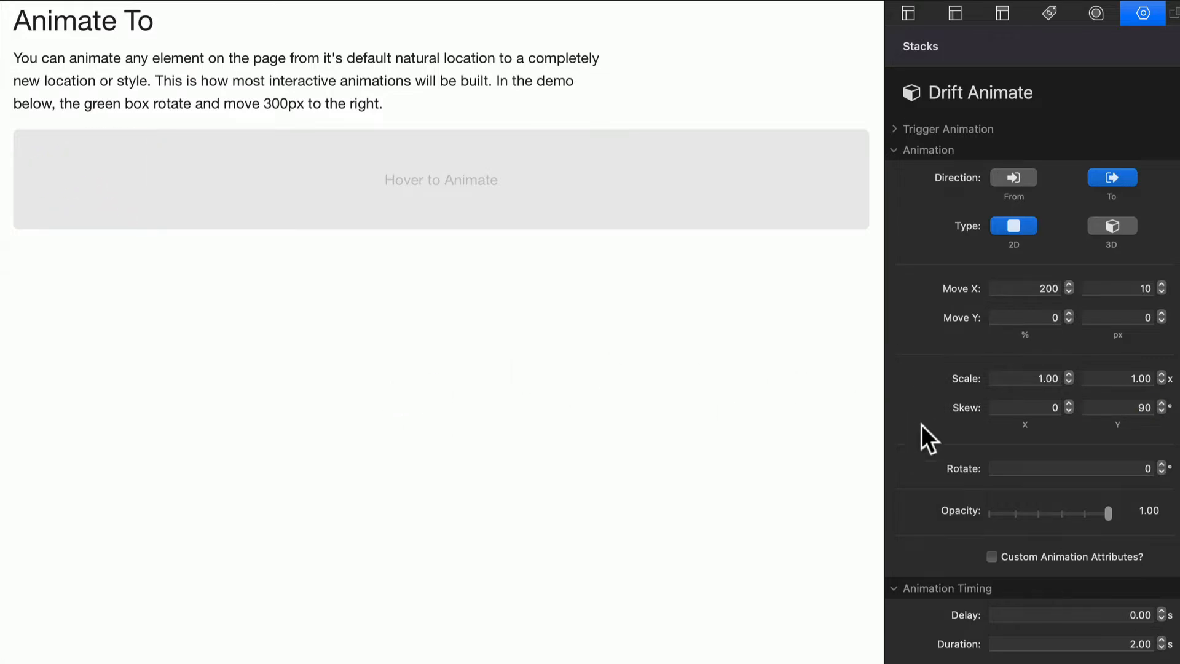
# Step: Try an X skew of 90 degrees for the green box, followed by 180 degrees
pyautogui.click(1042, 409)
pyautogui.write('90')
pyautogui.press('Return')
pyautogui.click(1038, 407)
pyautogui.write('180')
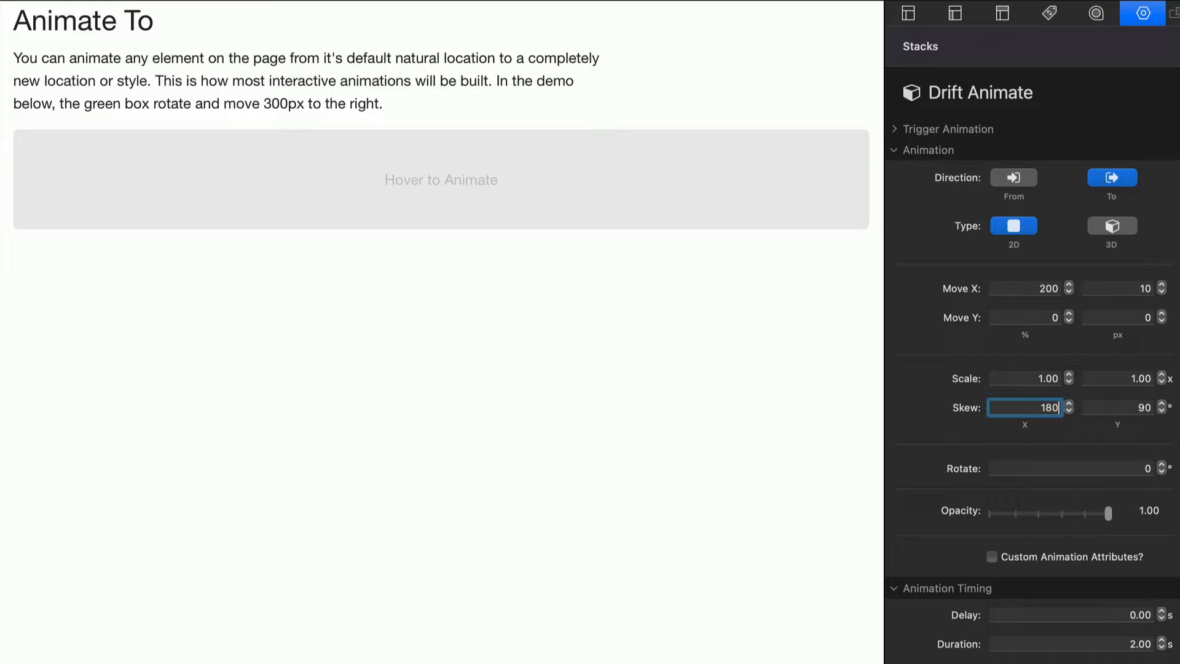
pyautogui.press('Return')
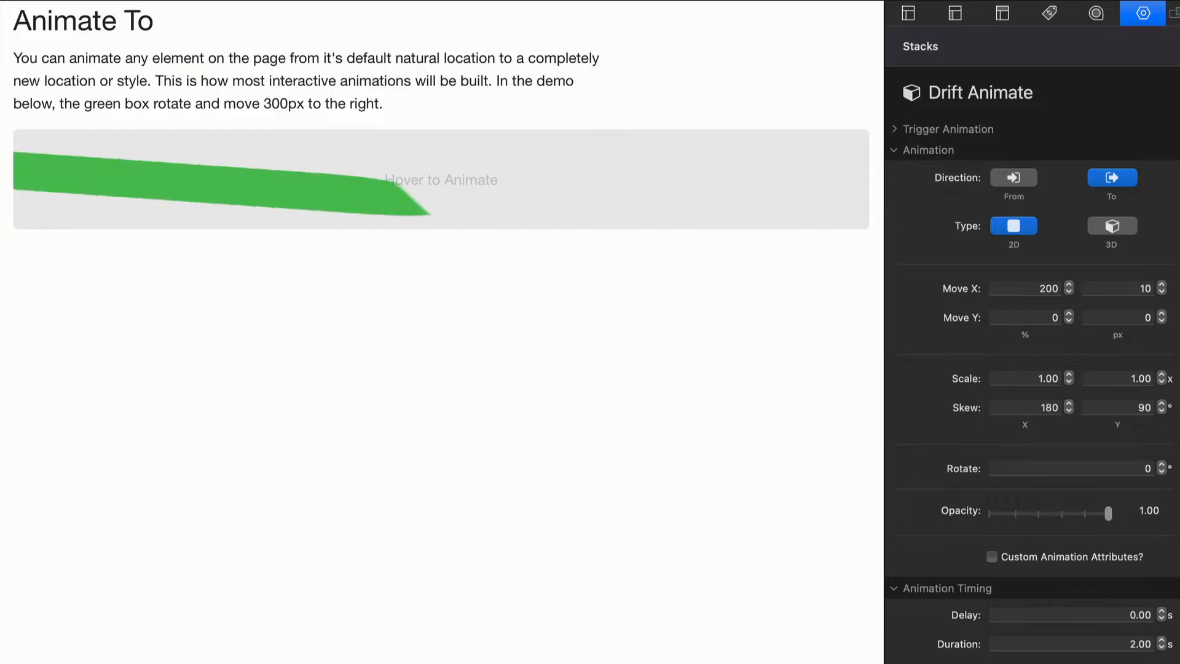
# Step: Reset the animation's X skew and Y skew to 0 degrees
pyautogui.click(1028, 407)
pyautogui.write('0')
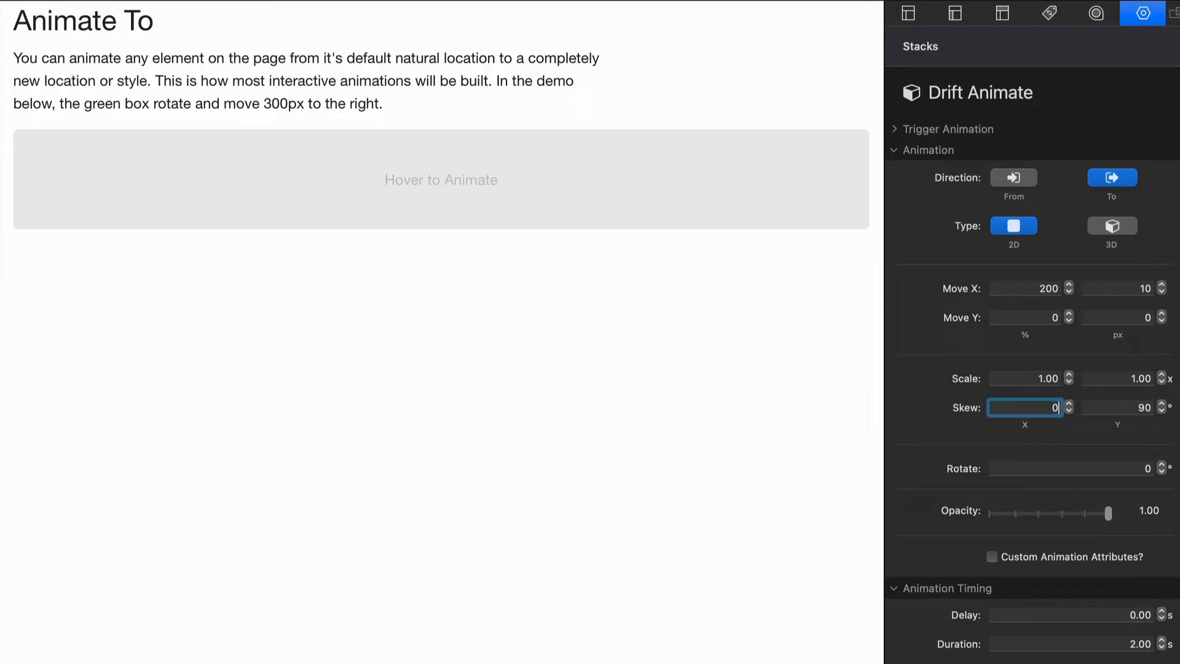
pyautogui.press('Return')
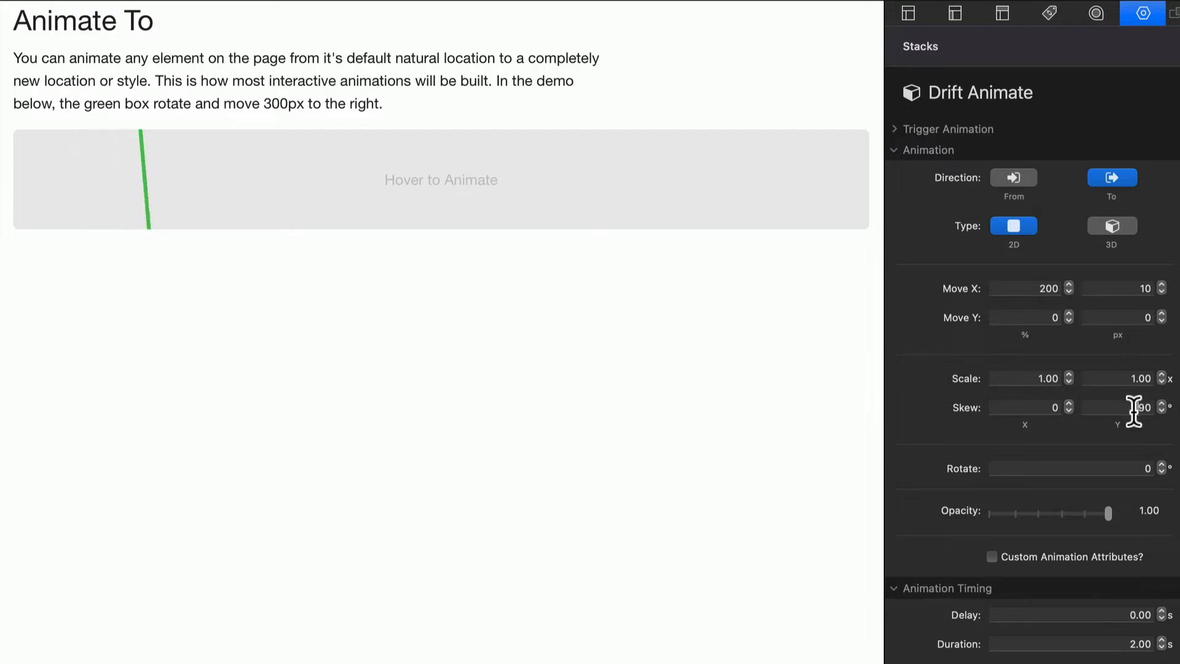
pyautogui.click(1133, 408)
pyautogui.write('0')
pyautogui.press('Tab')
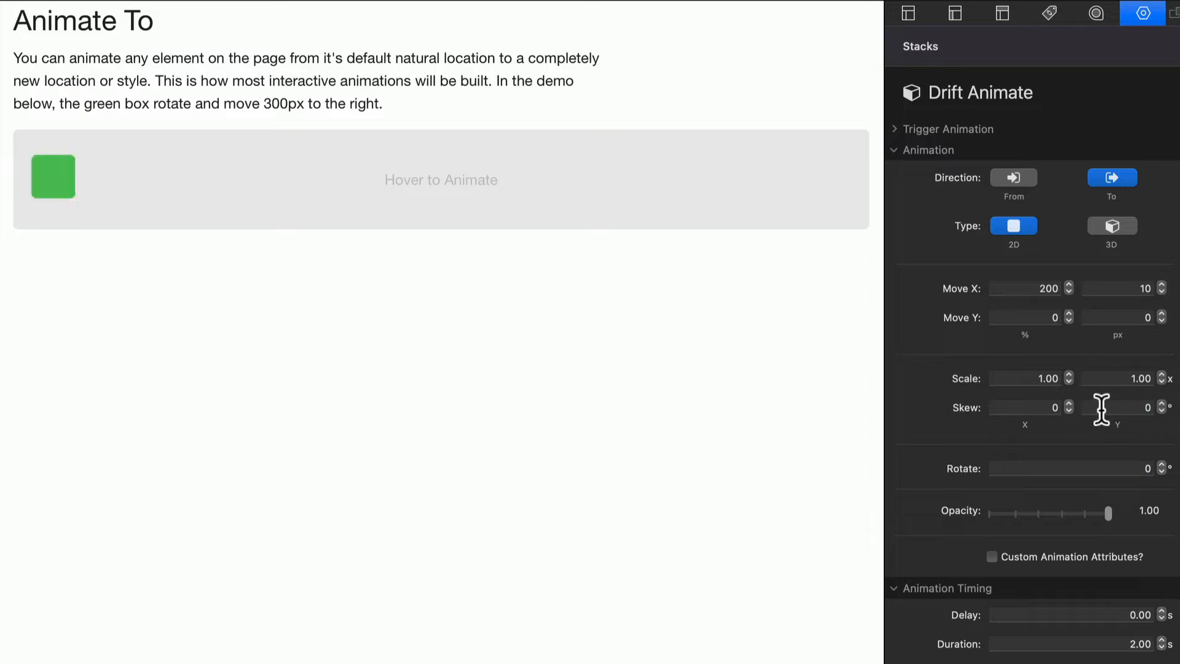
# Step: Try an X skew of 5 degrees for the green box, then return it to 0
pyautogui.click(1049, 407)
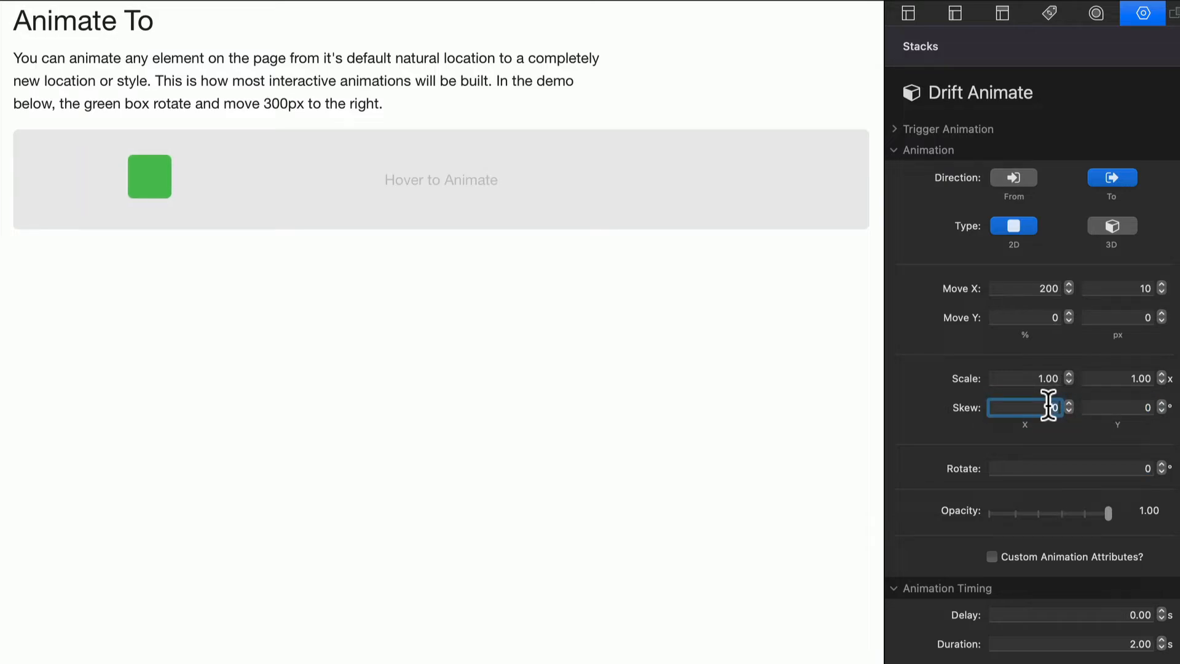
pyautogui.write('5')
pyautogui.press('Return')
pyautogui.click(1032, 407)
pyautogui.write('0')
pyautogui.press('BackSpace')
pyautogui.press('BackSpace')
pyautogui.write('0')
pyautogui.press('Tab')
# Step: Try a rotation of 360 degrees for the green box
pyautogui.click(1131, 467)
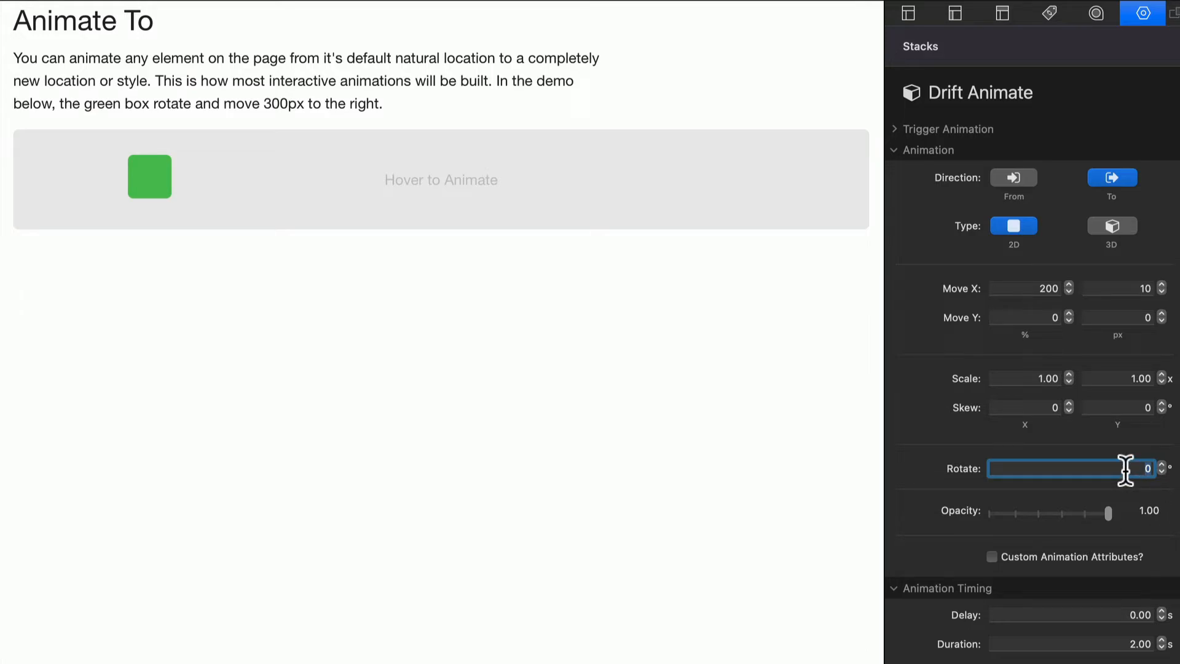
pyautogui.write('360')
pyautogui.press('Return')
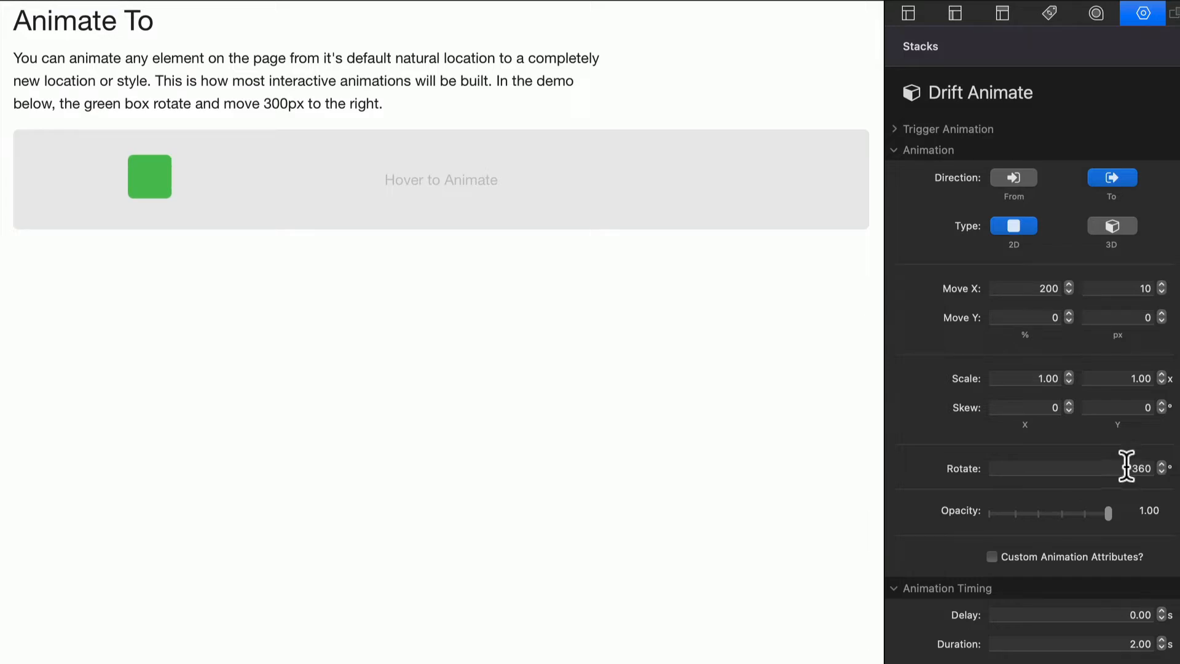
# Step: Reset the animation's Move X to 0 percent and 0 px
pyautogui.click(1033, 287)
pyautogui.write('0')
pyautogui.press('Return')
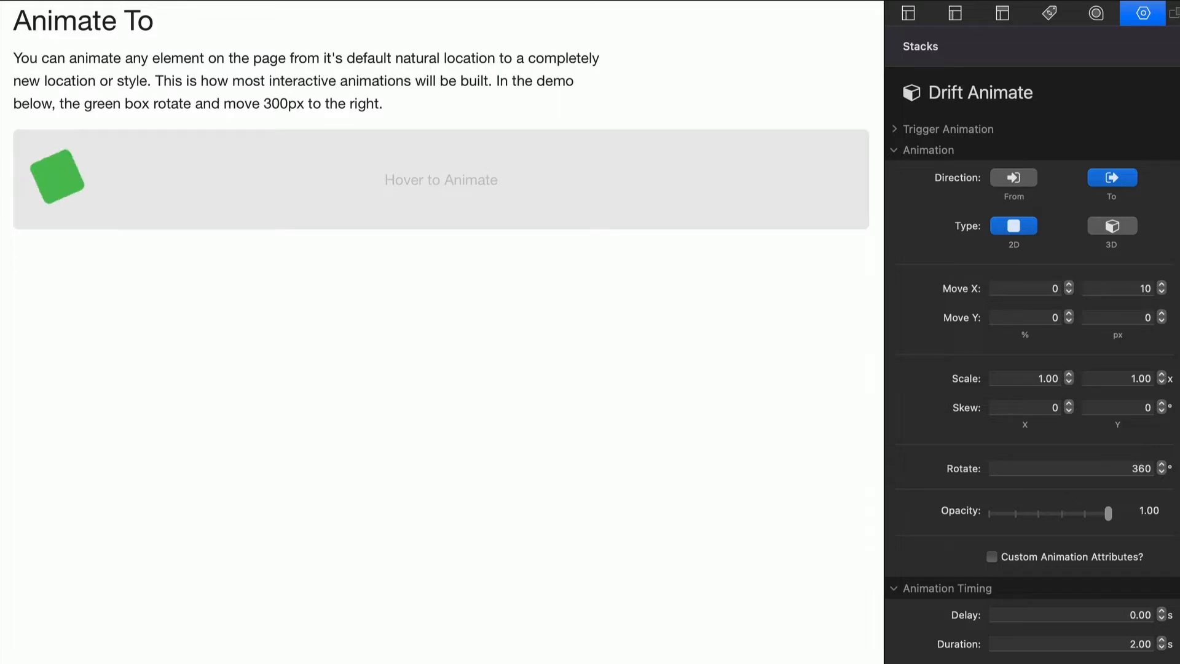
pyautogui.click(1124, 287)
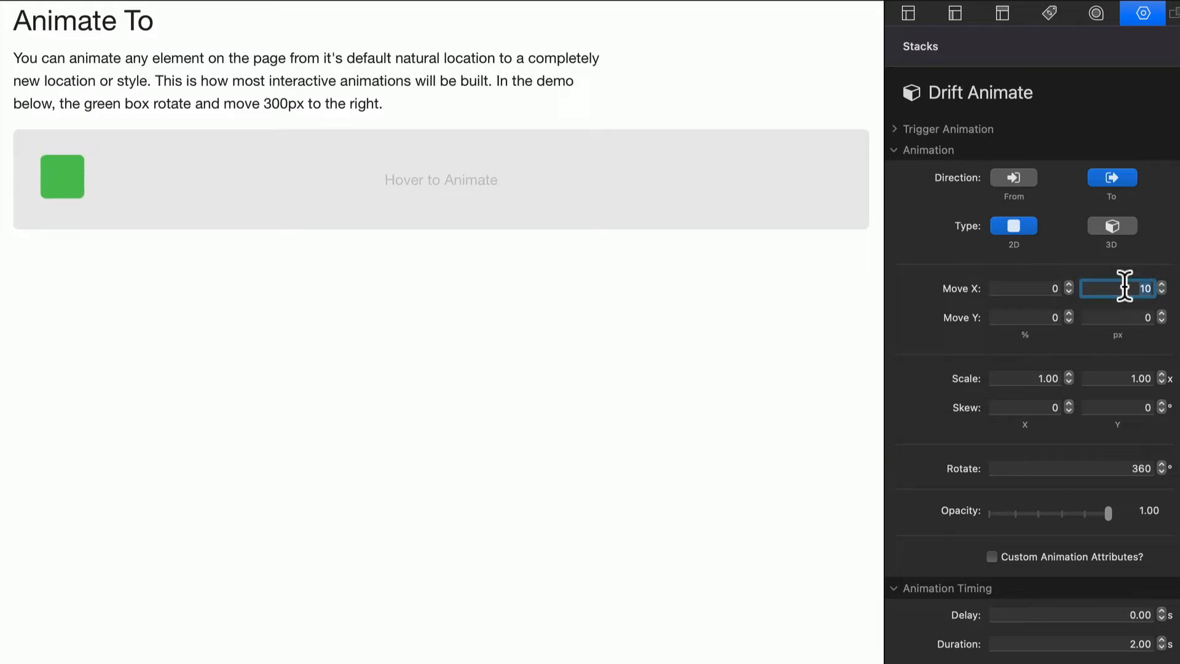
pyautogui.write('0')
pyautogui.press('Return')
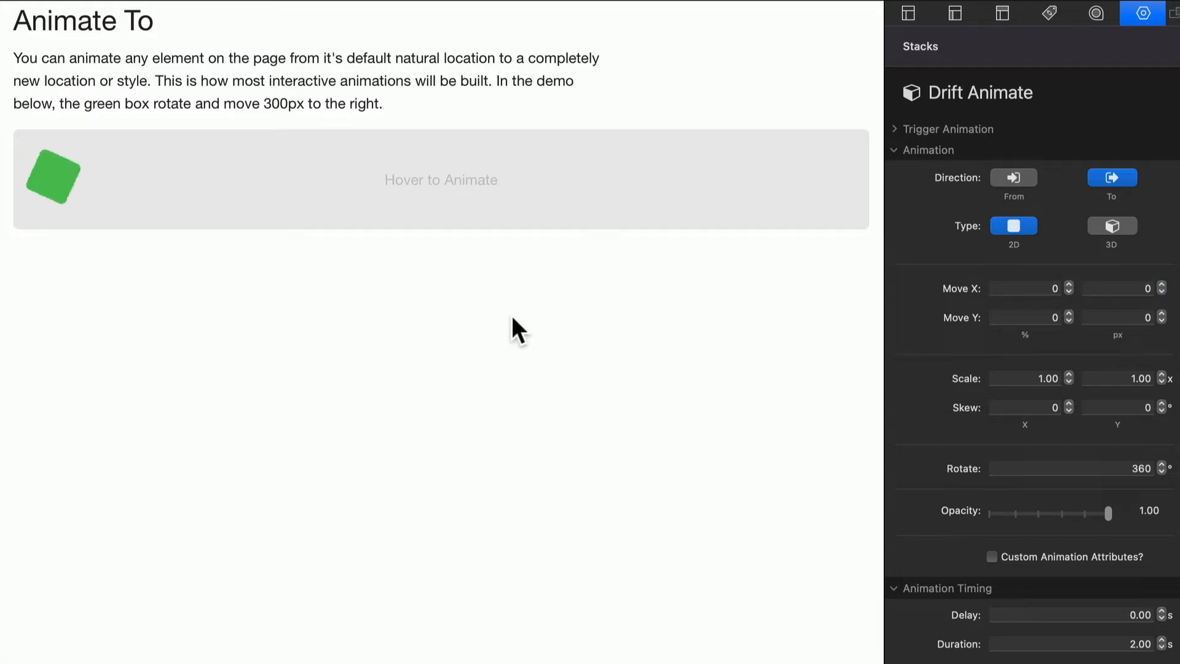
# Step: Try a negative rotation of -360 degrees for the green box
pyautogui.click(1131, 467)
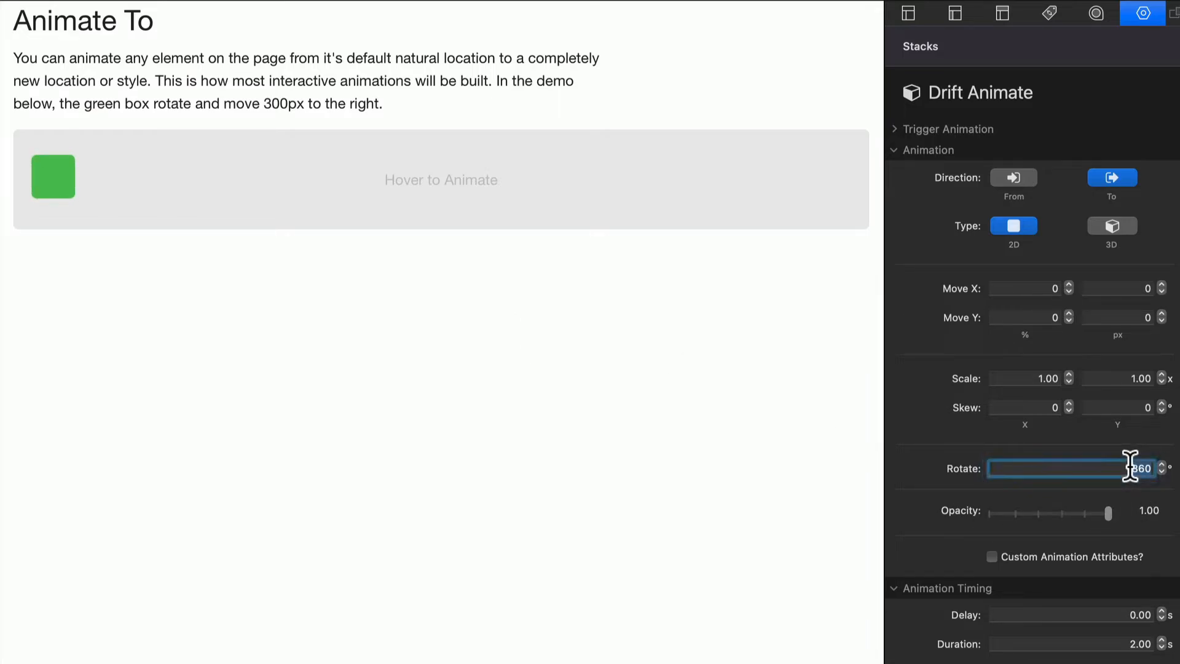
pyautogui.write('-360')
pyautogui.press('Return')
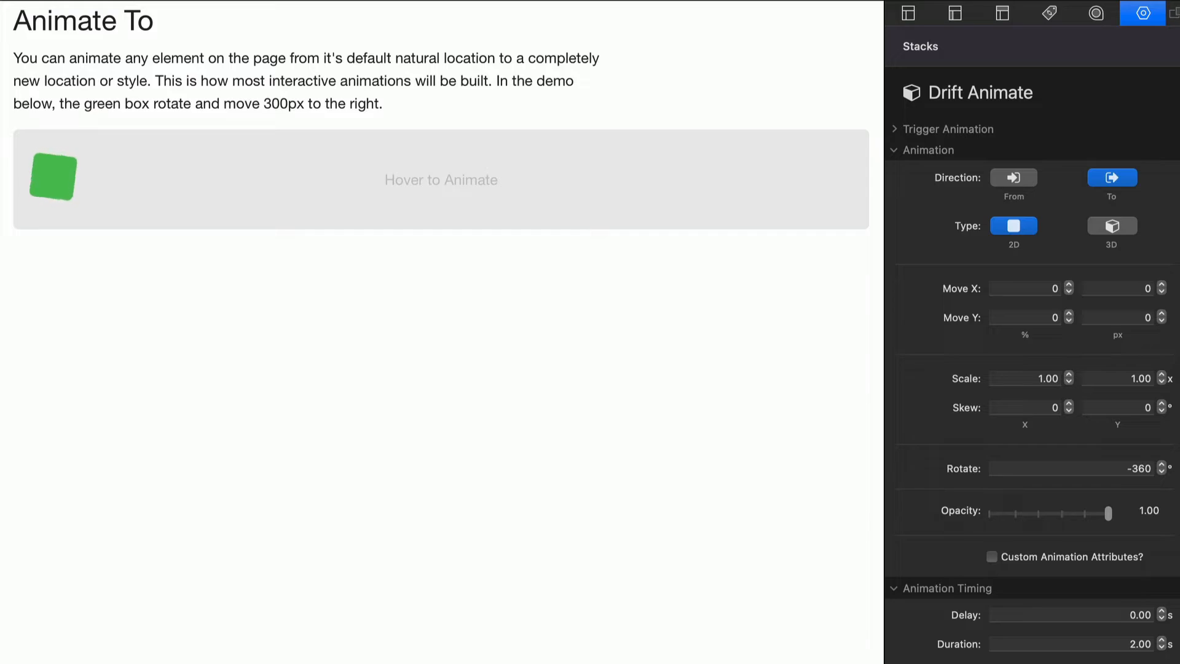
# Step: Set the green box's rotation to 45 degrees
pyautogui.click(1116, 469)
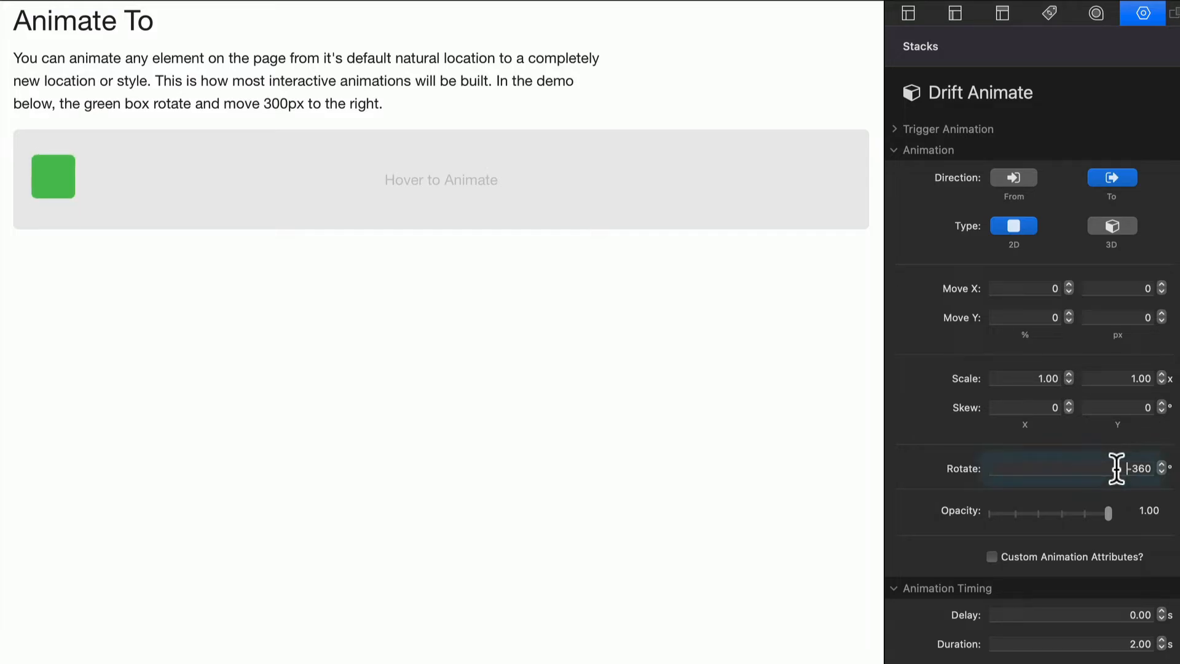
pyautogui.press('BackSpace')
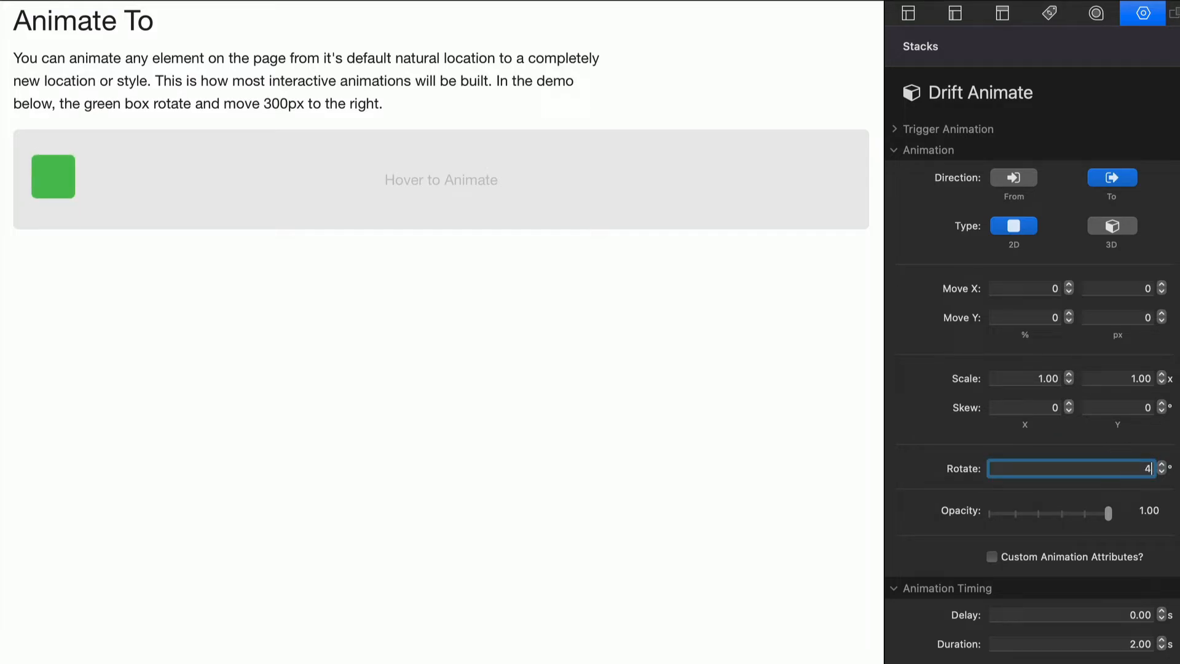
pyautogui.write('45')
pyautogui.press('Return')
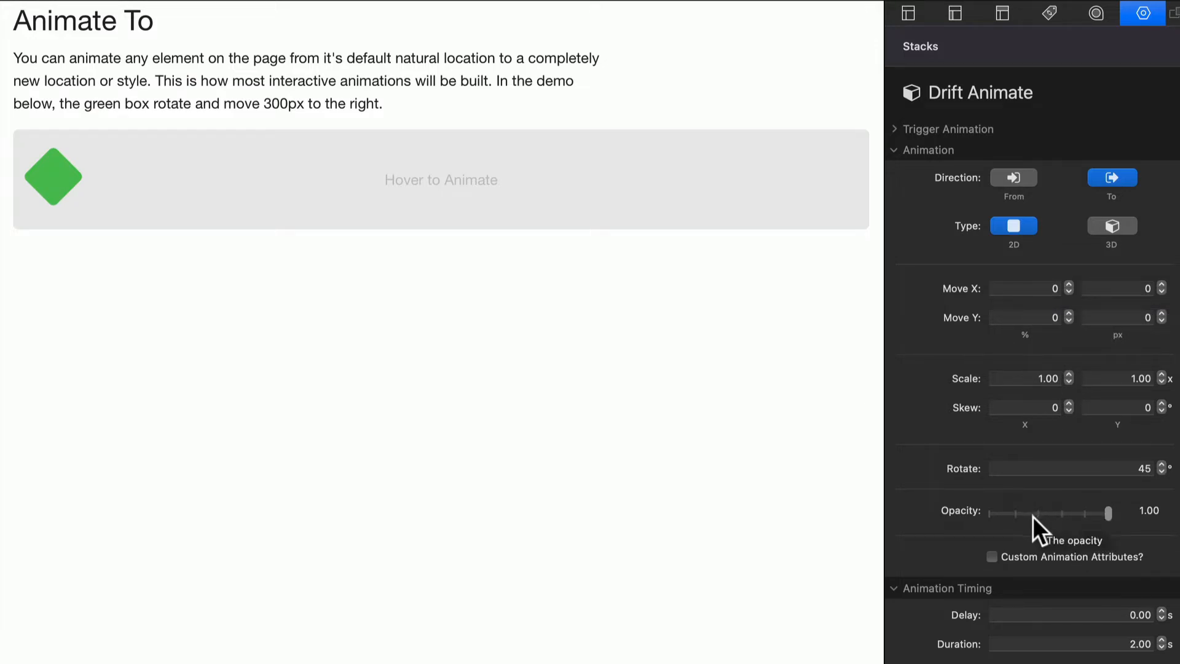
# Step: Lower the animation's opacity to 0.21 and set its Move X to 500 percent
pyautogui.click(1014, 514)
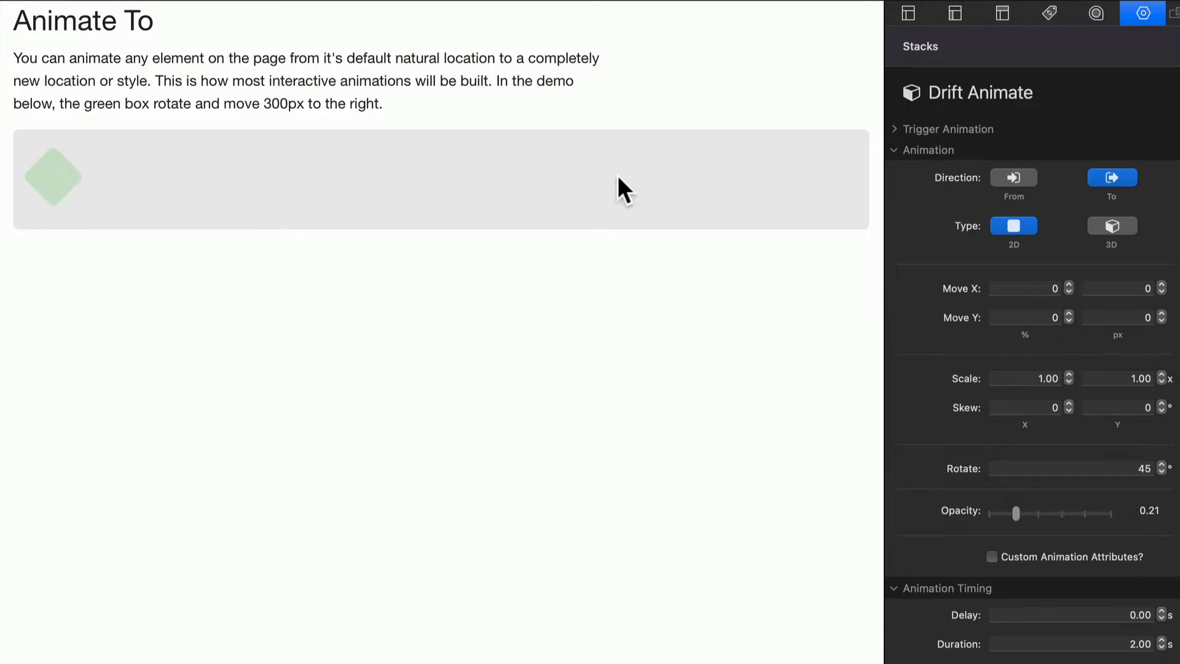
pyautogui.click(1028, 288)
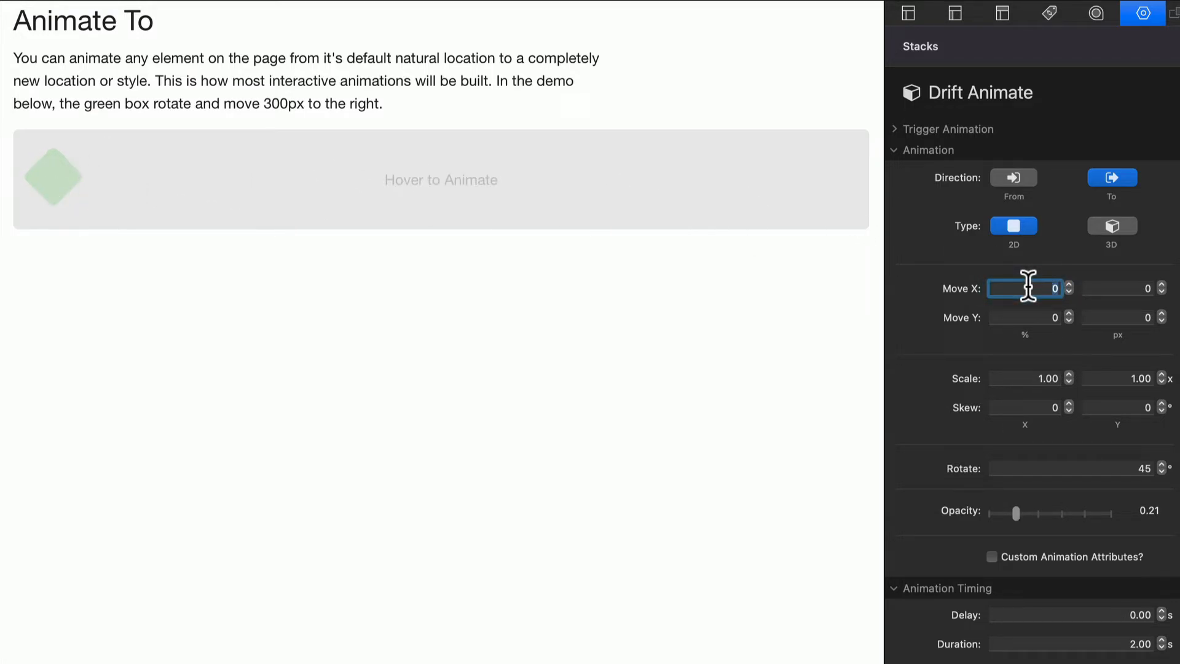
pyautogui.write('500')
pyautogui.press('Return')
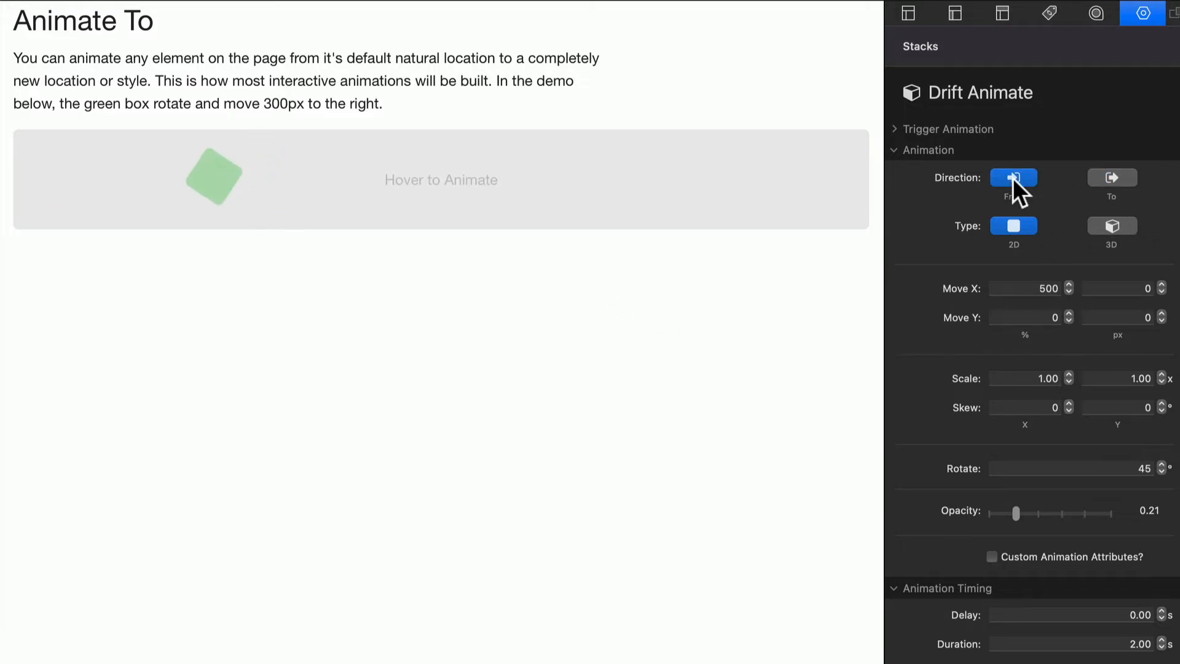
# Step: Make the animation a 3D one in the To direction and raise its opacity to 1.00
pyautogui.click(1111, 179)
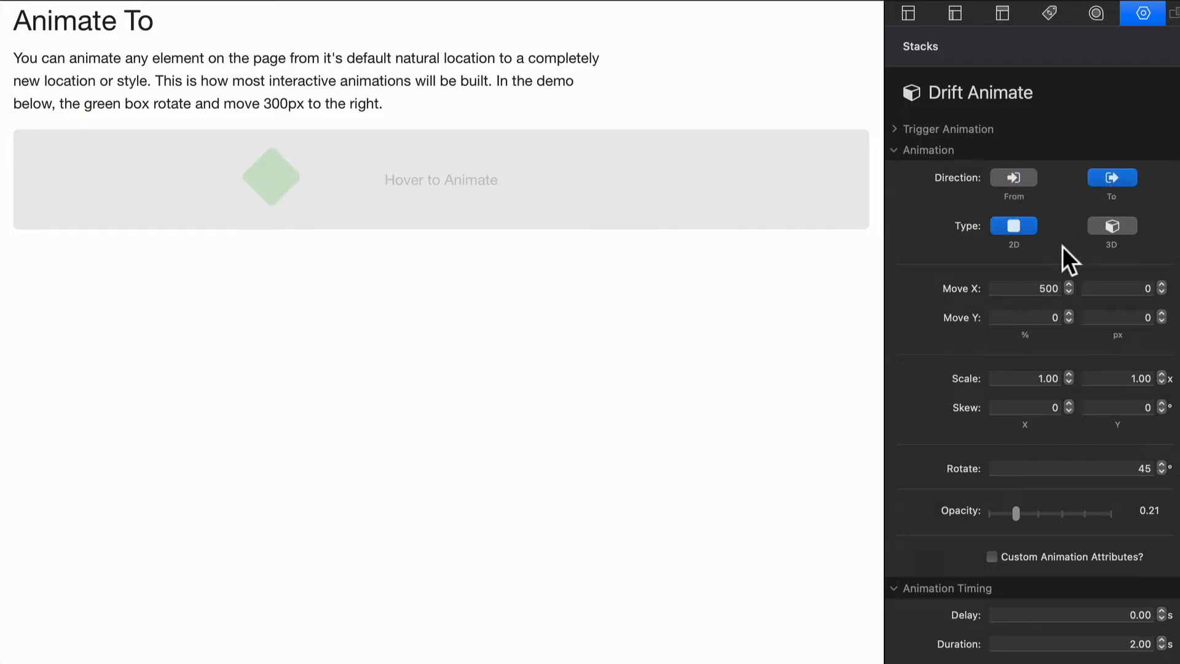
pyautogui.click(1111, 226)
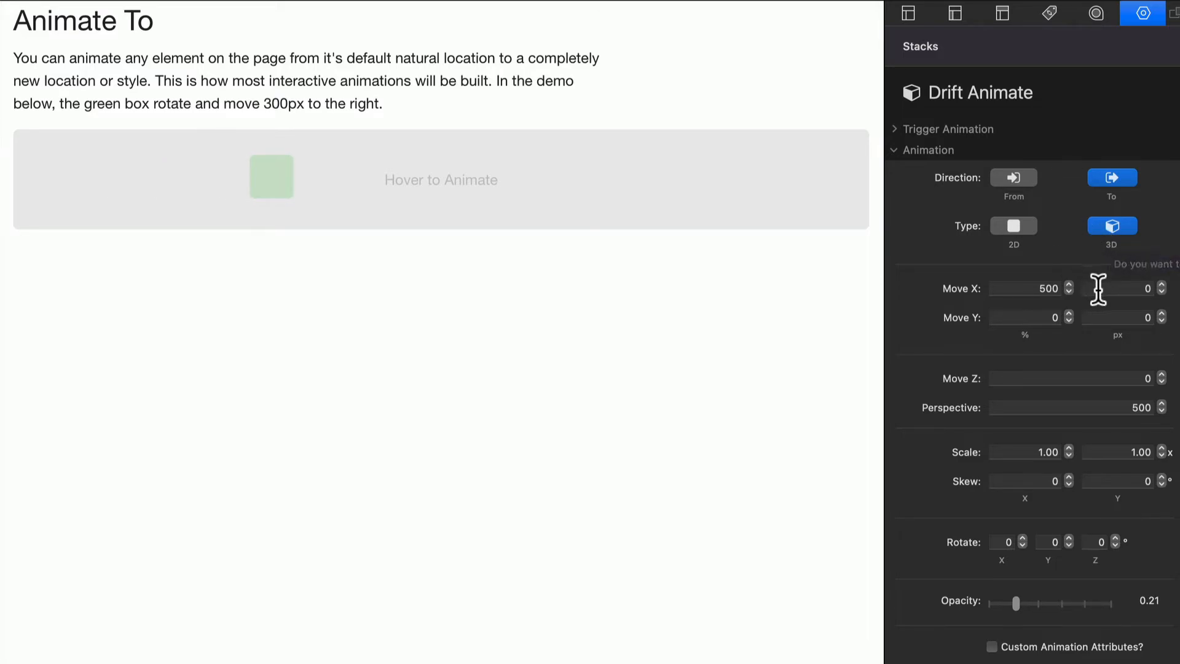
pyautogui.moveTo(1017, 603); pyautogui.dragTo(1135, 615)
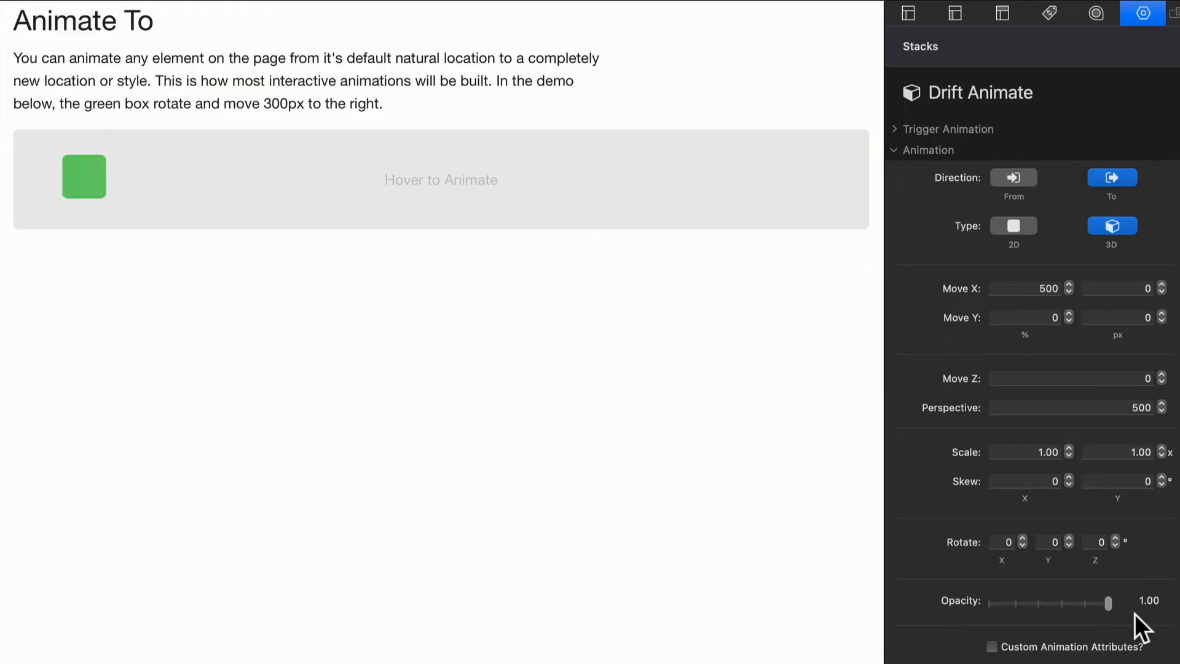
pyautogui.click(1015, 379)
pyautogui.click(1042, 412)
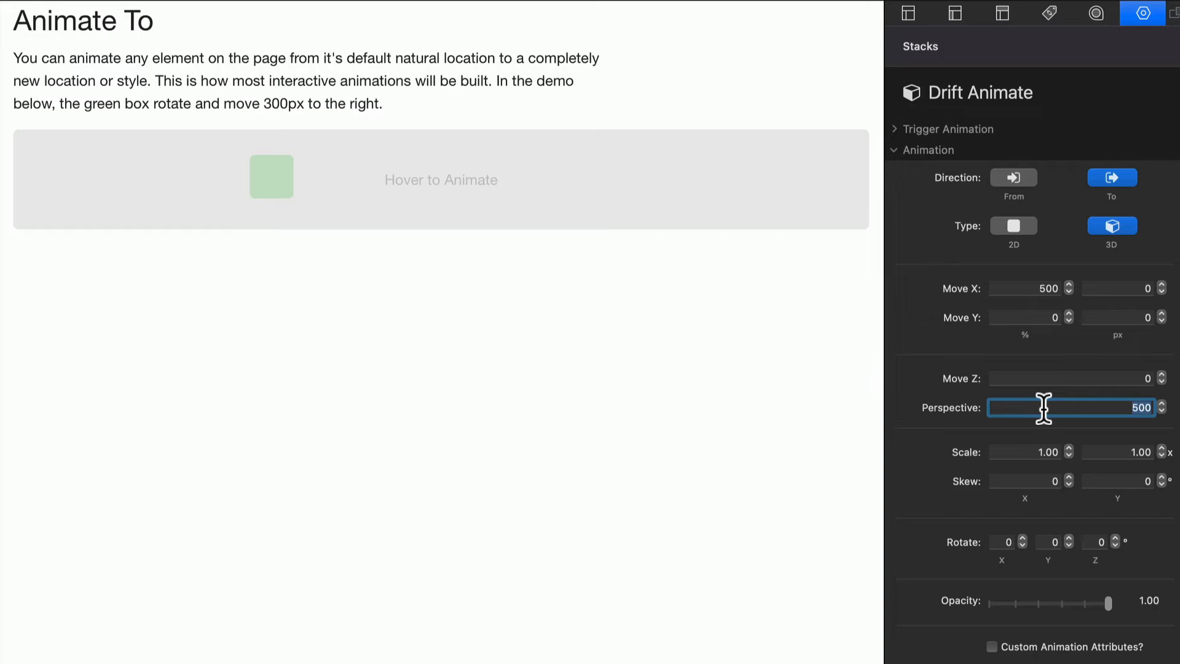
pyautogui.click(822, 610)
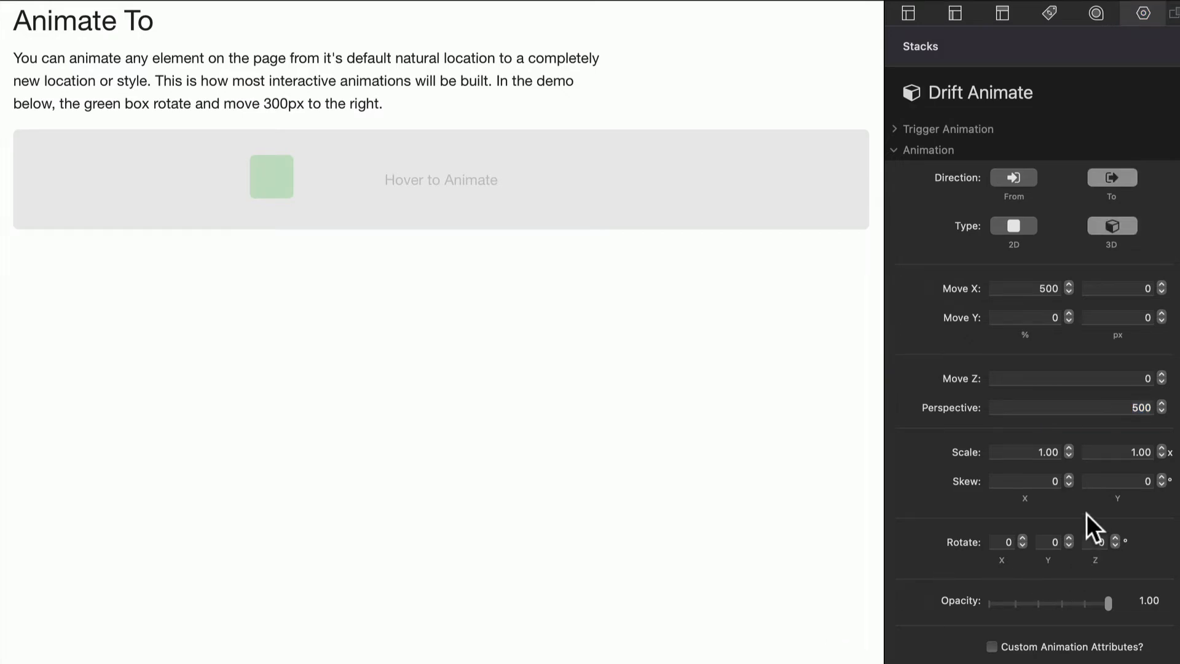
# Step: Set the 3D rotation of the green box to 45 degrees on both the X and Y axes
pyautogui.click(1002, 541)
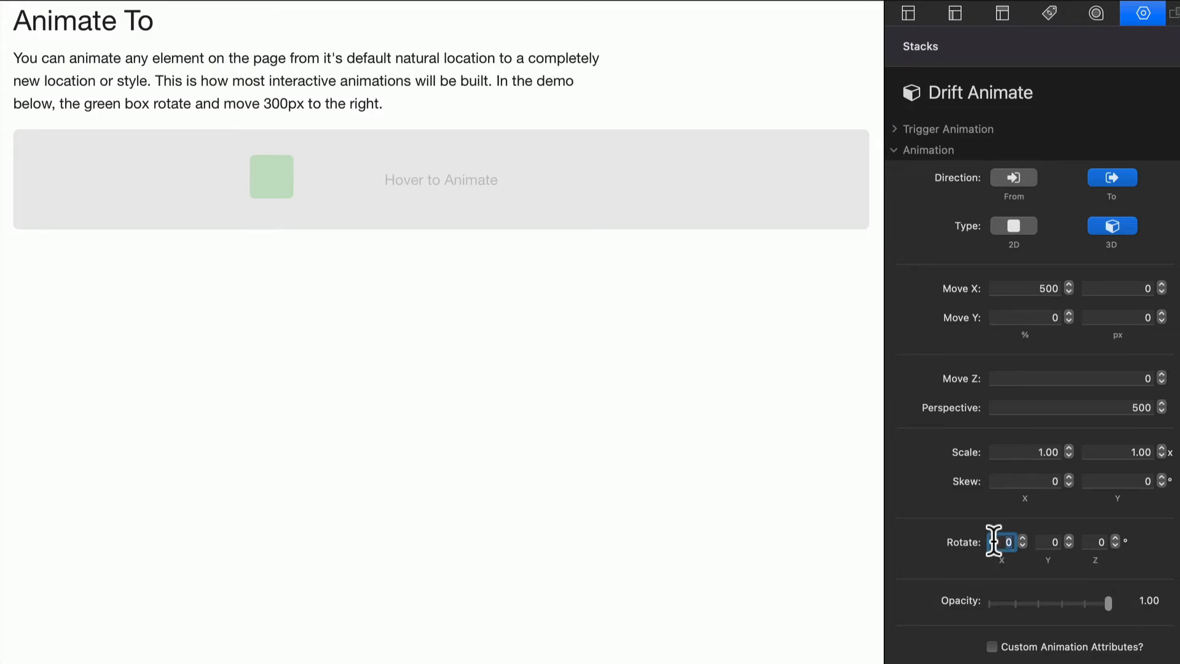
pyautogui.write('45')
pyautogui.press('Return')
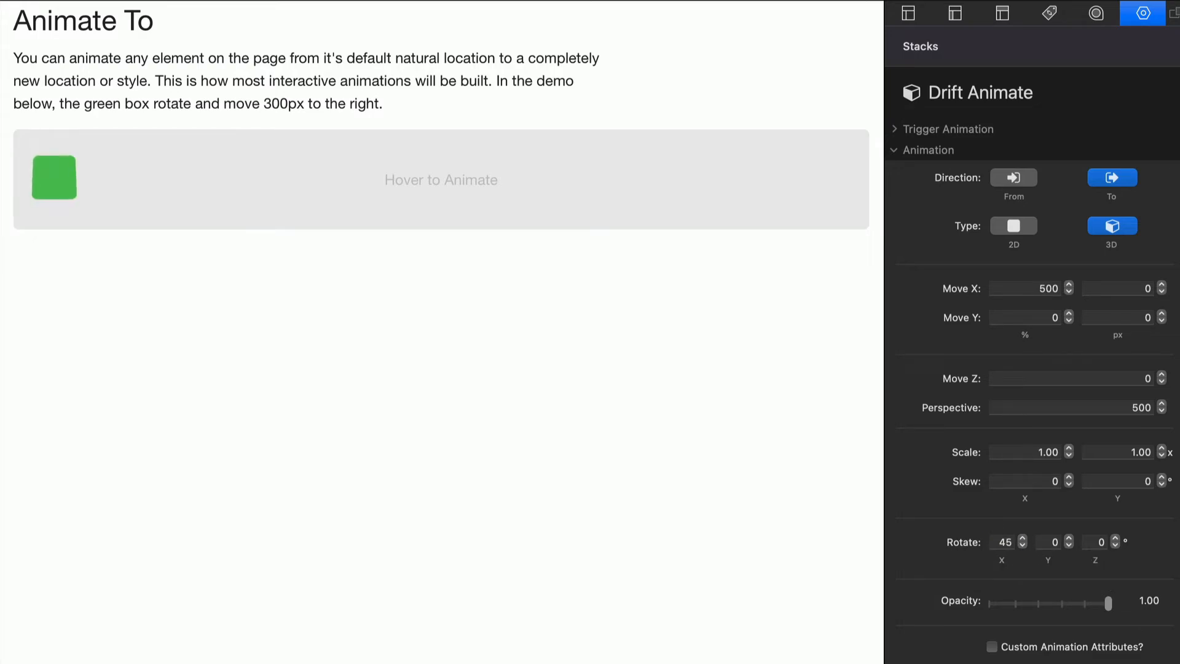
pyautogui.click(1047, 541)
pyautogui.write('45')
pyautogui.press('Return')
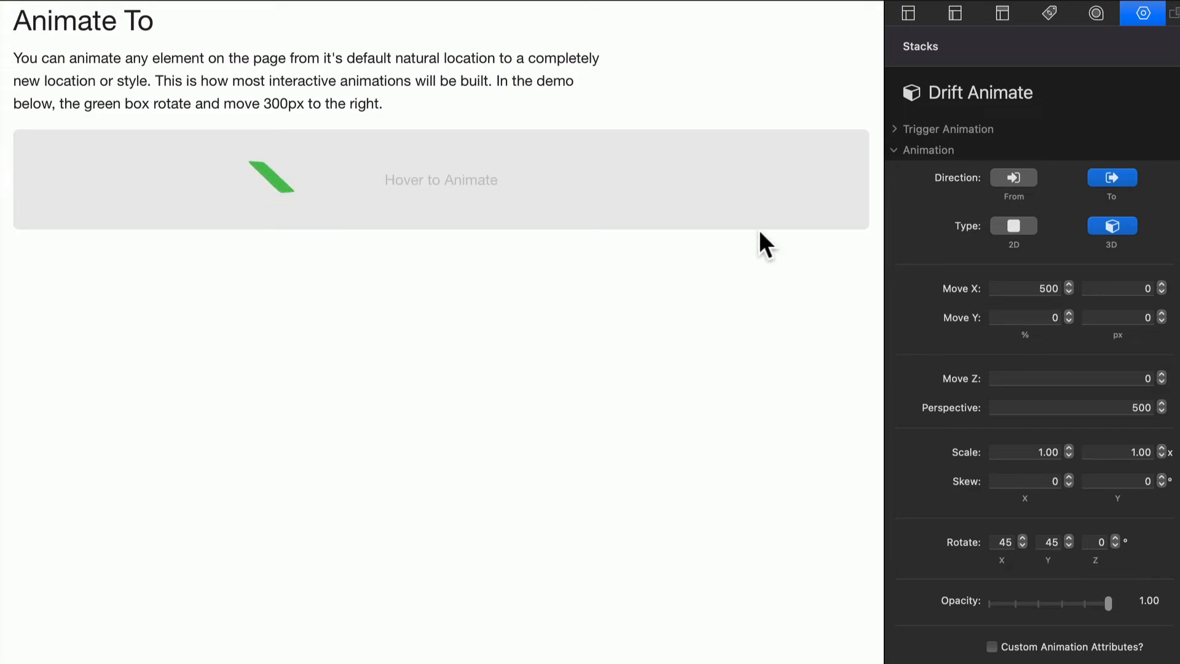
# Step: Try a perspective of 300 for the rotated green box, followed by 100
pyautogui.click(1130, 408)
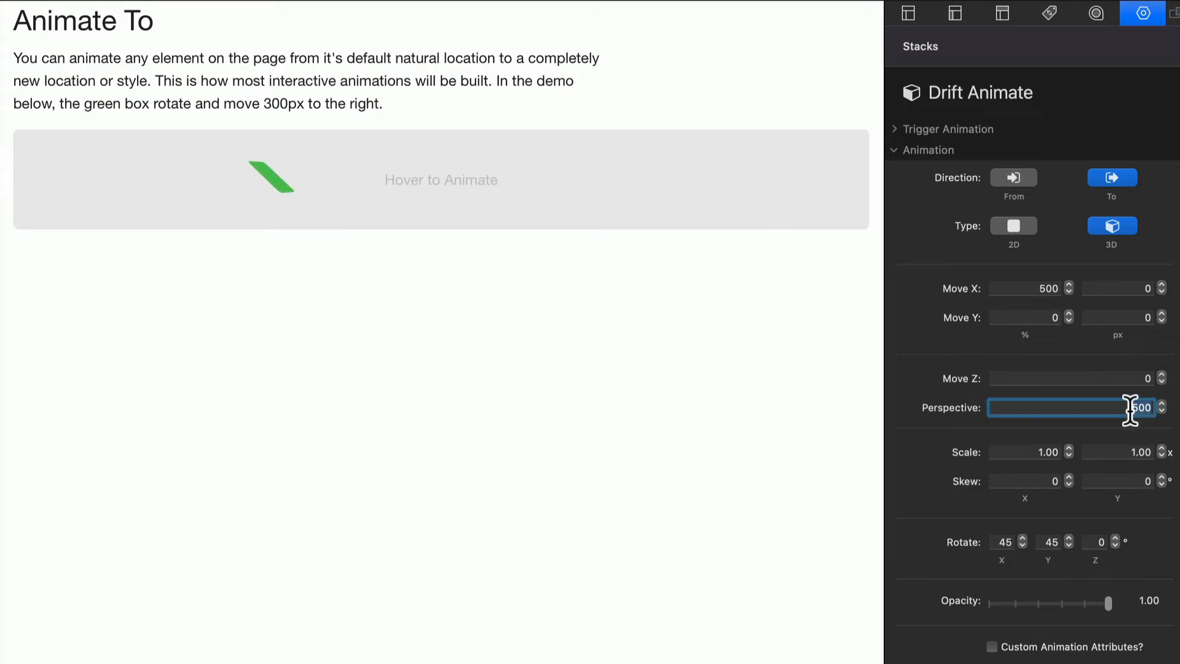
pyautogui.write('300')
pyautogui.press('Return')
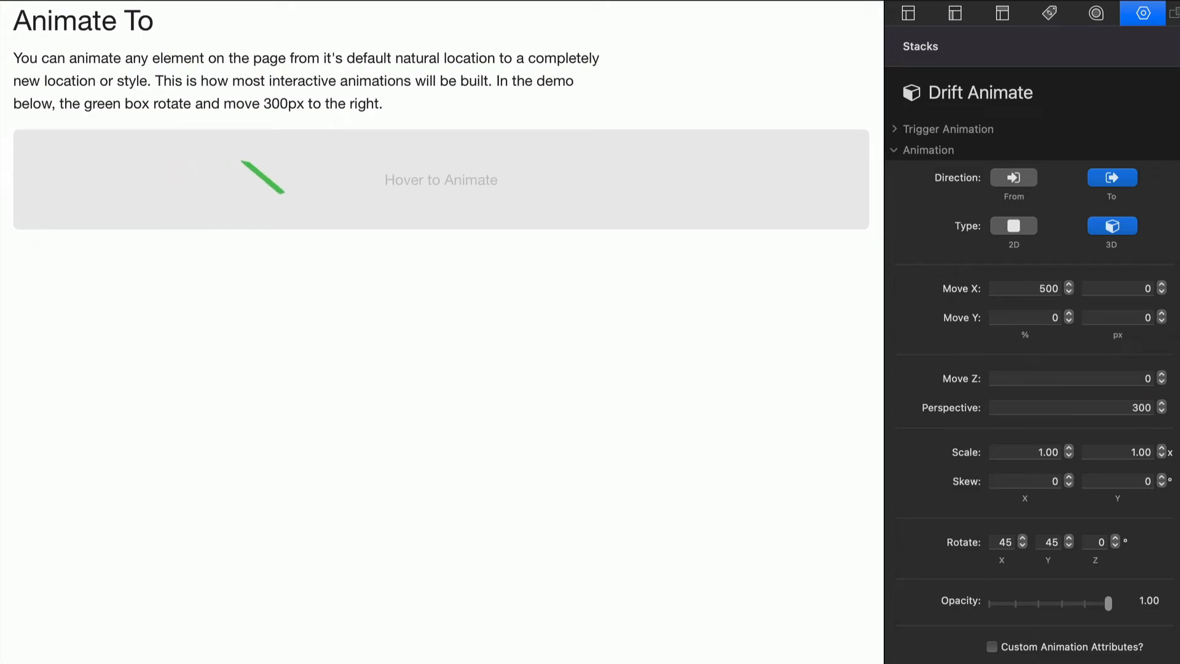
pyautogui.click(1119, 408)
pyautogui.write('100')
pyautogui.press('Return')
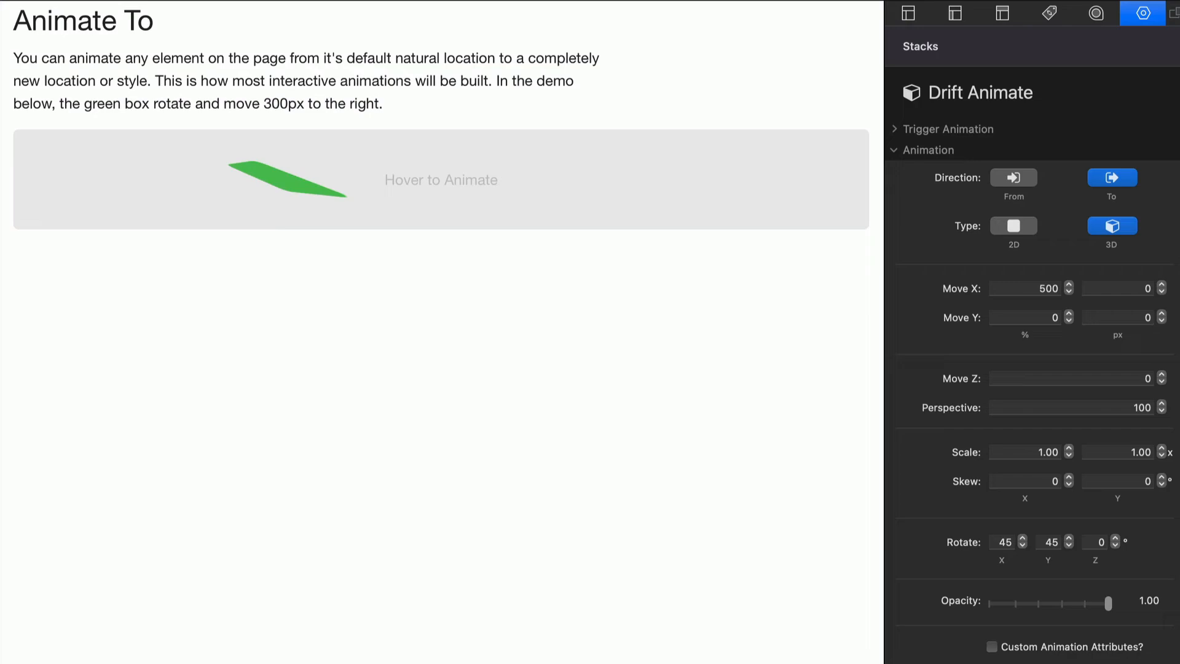
# Step: Set the 3D animation's perspective to 1000
pyautogui.click(1126, 409)
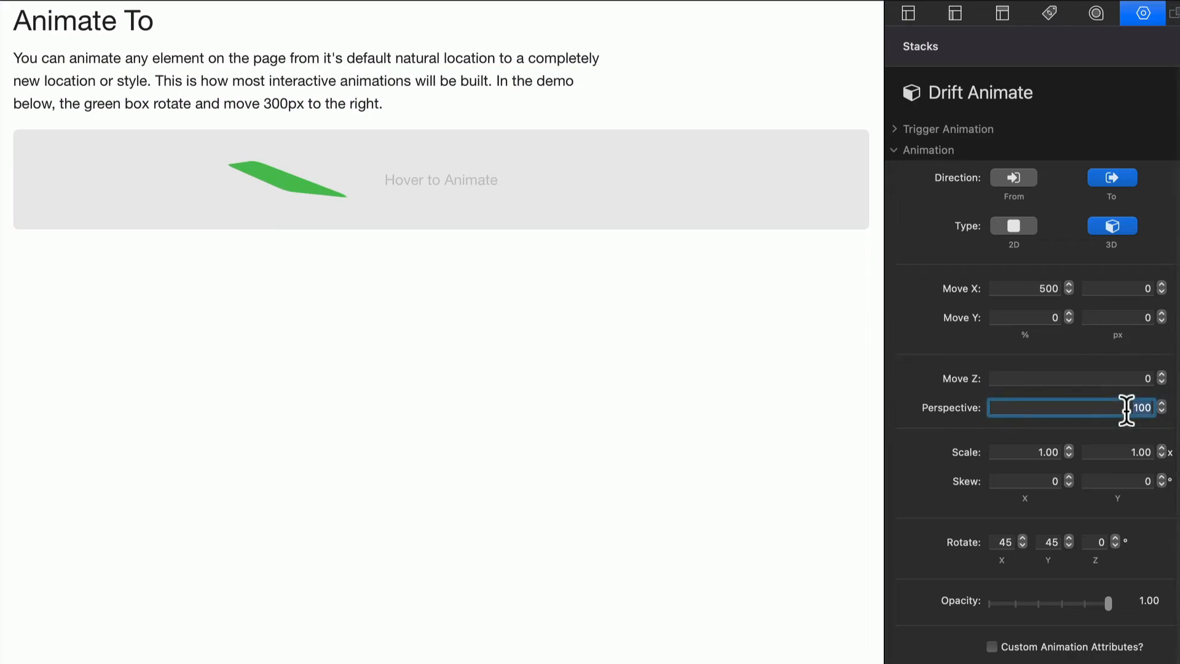
pyautogui.write('1000')
pyautogui.press('Return')
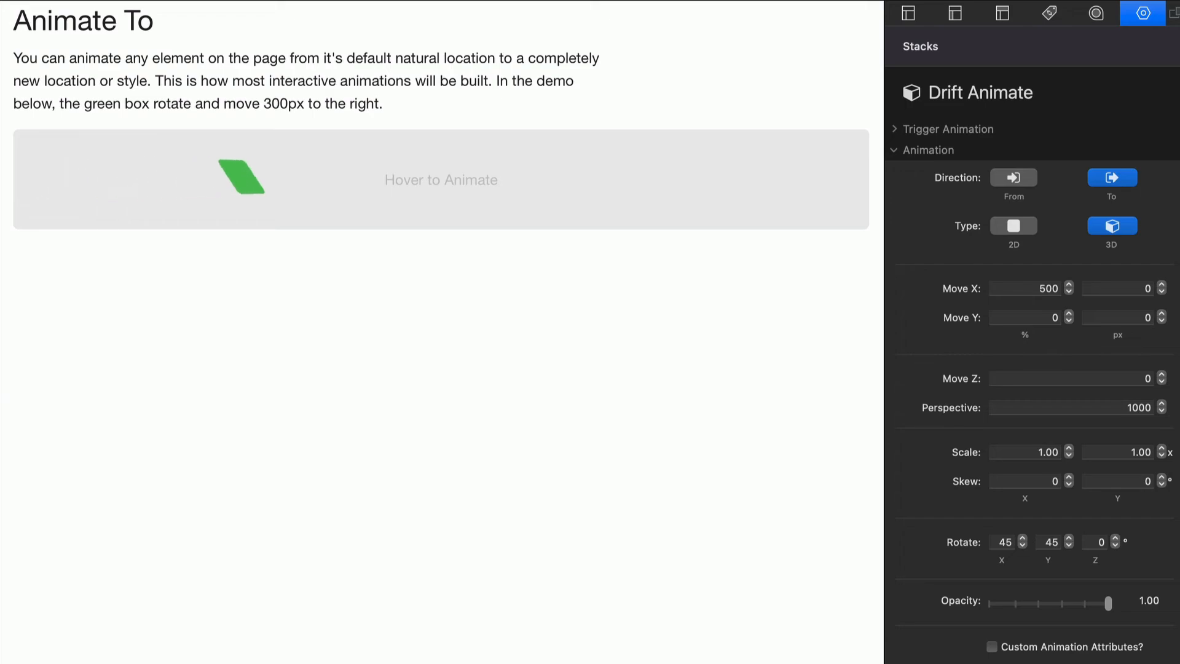
pyautogui.doubleClick(1119, 407)
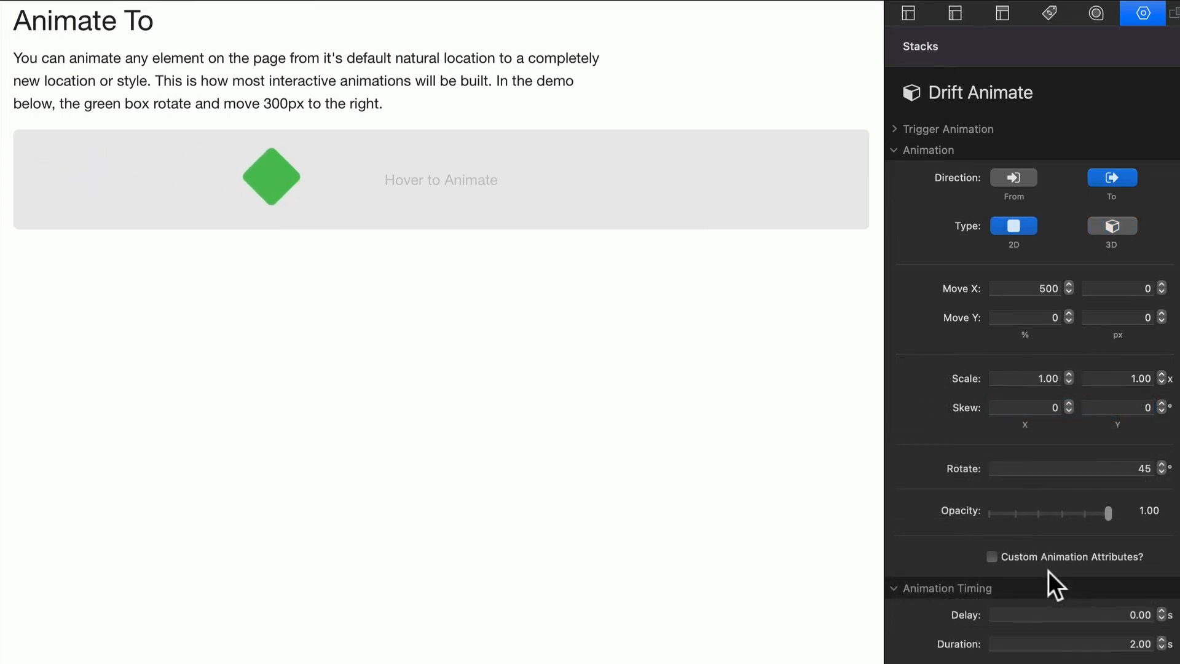
# Step: Try a delay of 2 seconds before the green box's animation
pyautogui.scroll(-3, 1030, 551)
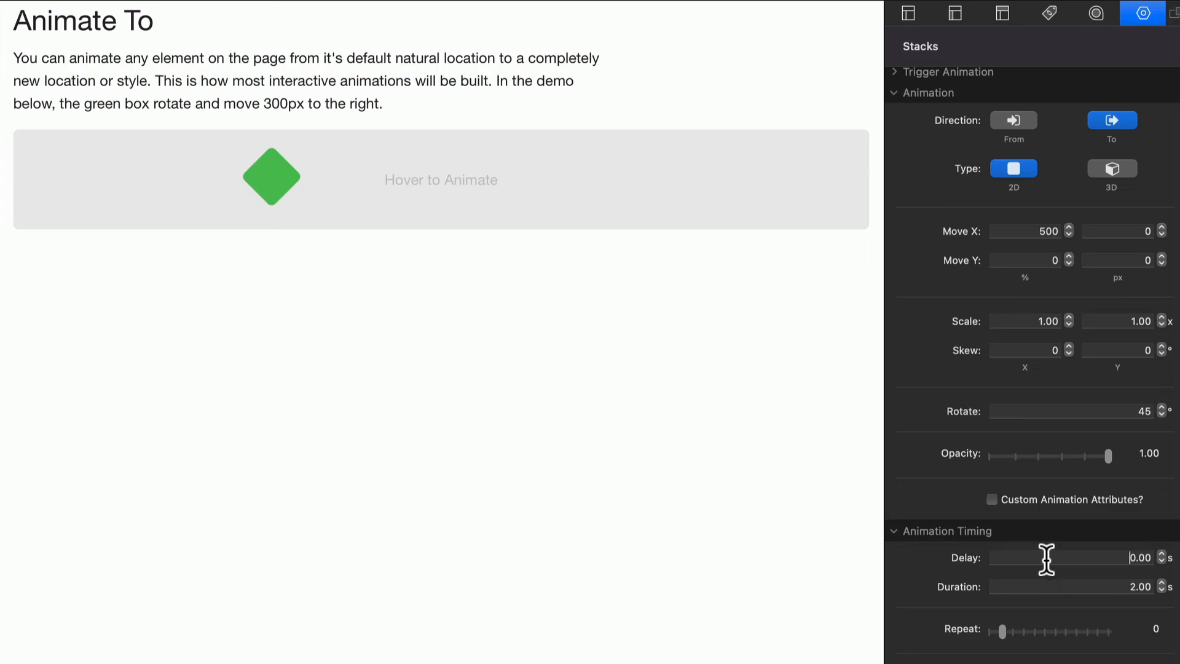
pyautogui.click(1046, 559)
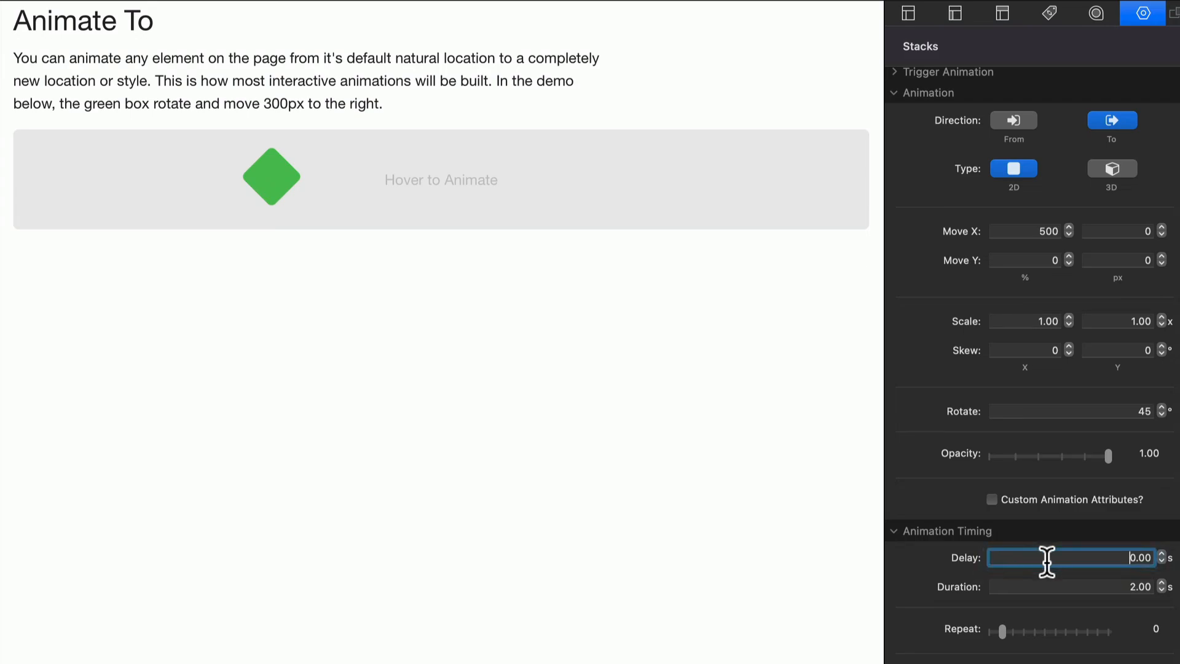
pyautogui.doubleClick(1086, 560)
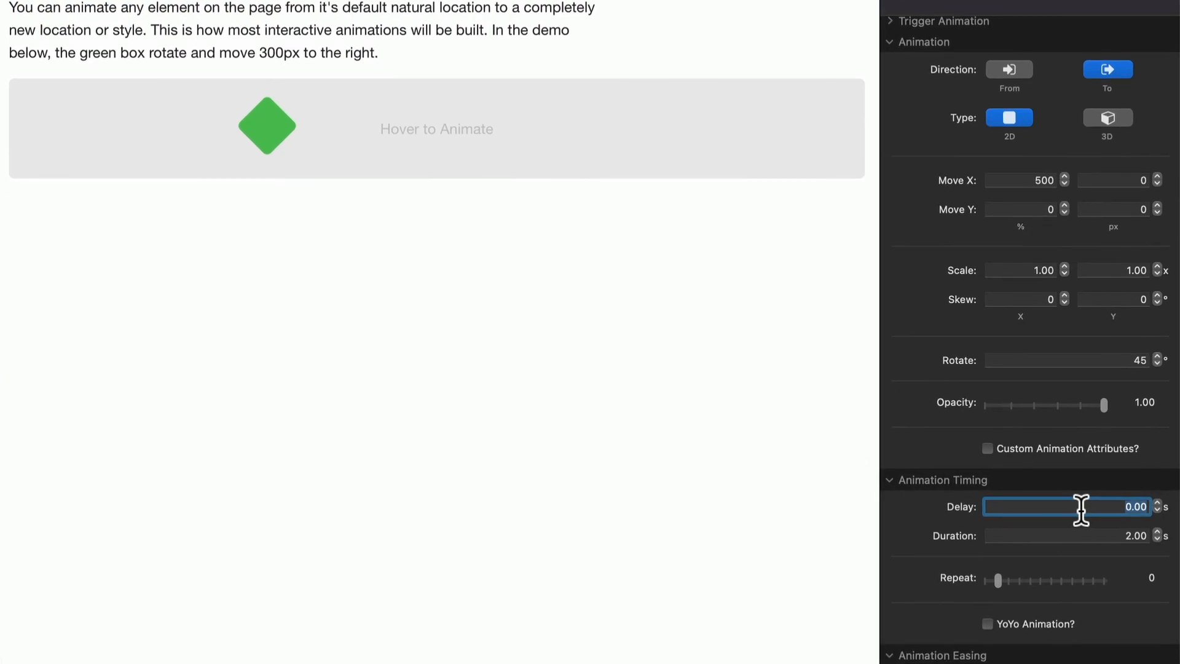
pyautogui.write('2')
pyautogui.press('Return')
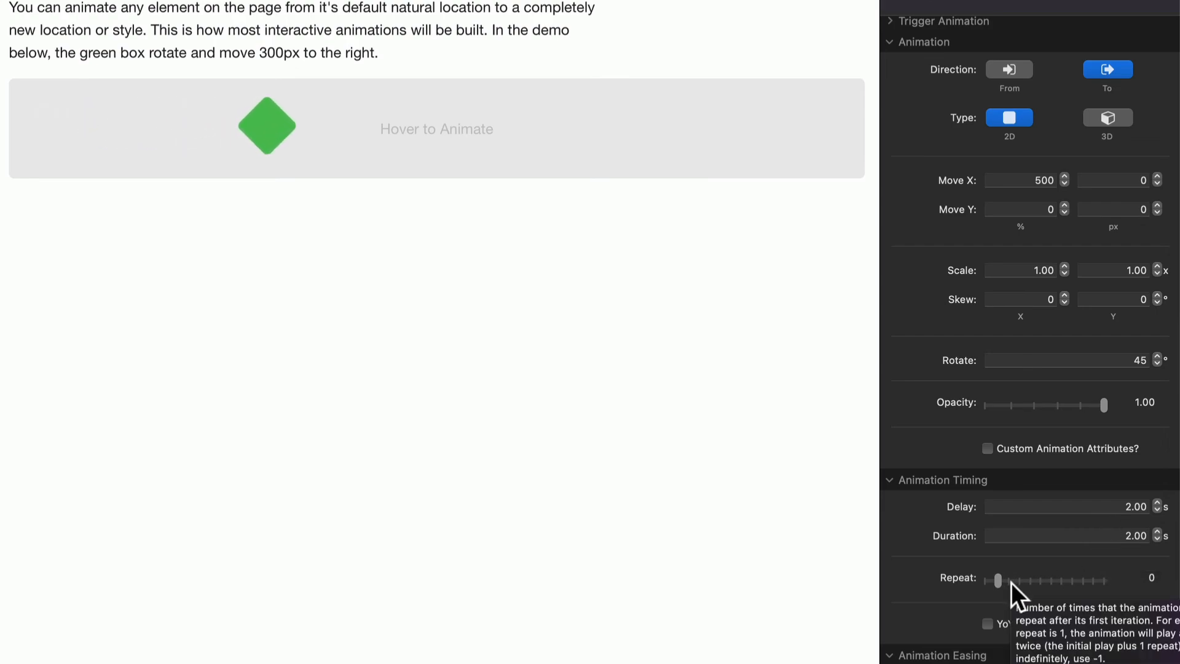
# Step: Try repeating the animation 3 times, followed by a repeat value of -1 for endless looping
pyautogui.moveTo(1001, 580); pyautogui.dragTo(1034, 583)
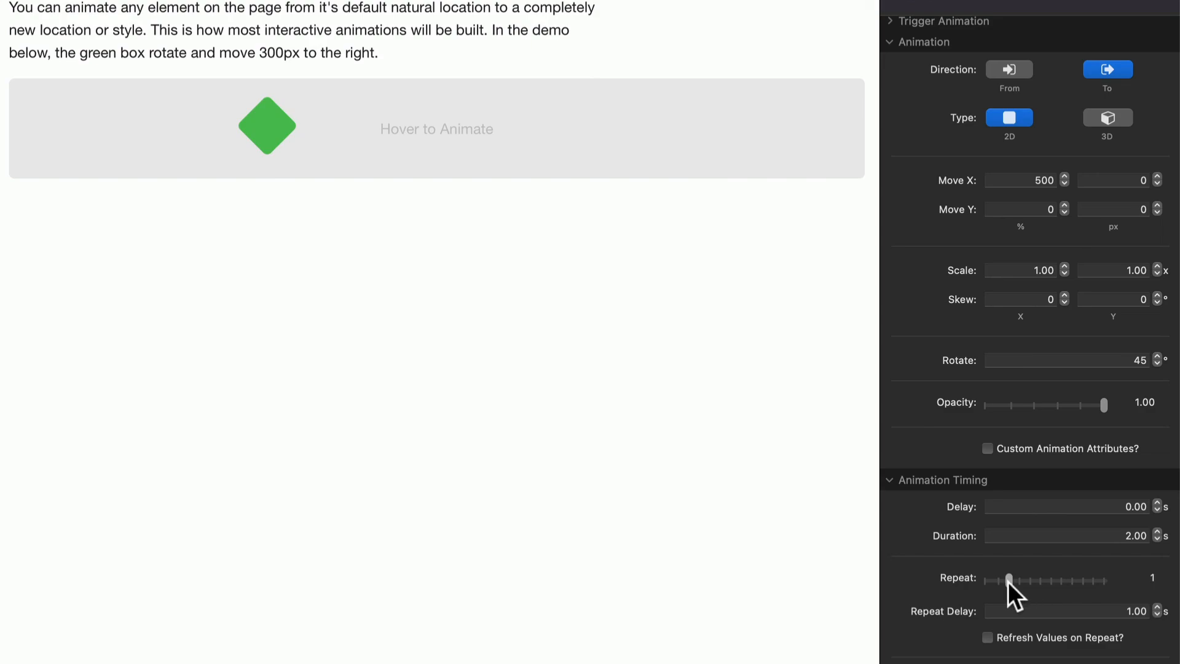
pyautogui.moveTo(1008, 582); pyautogui.dragTo(960, 581)
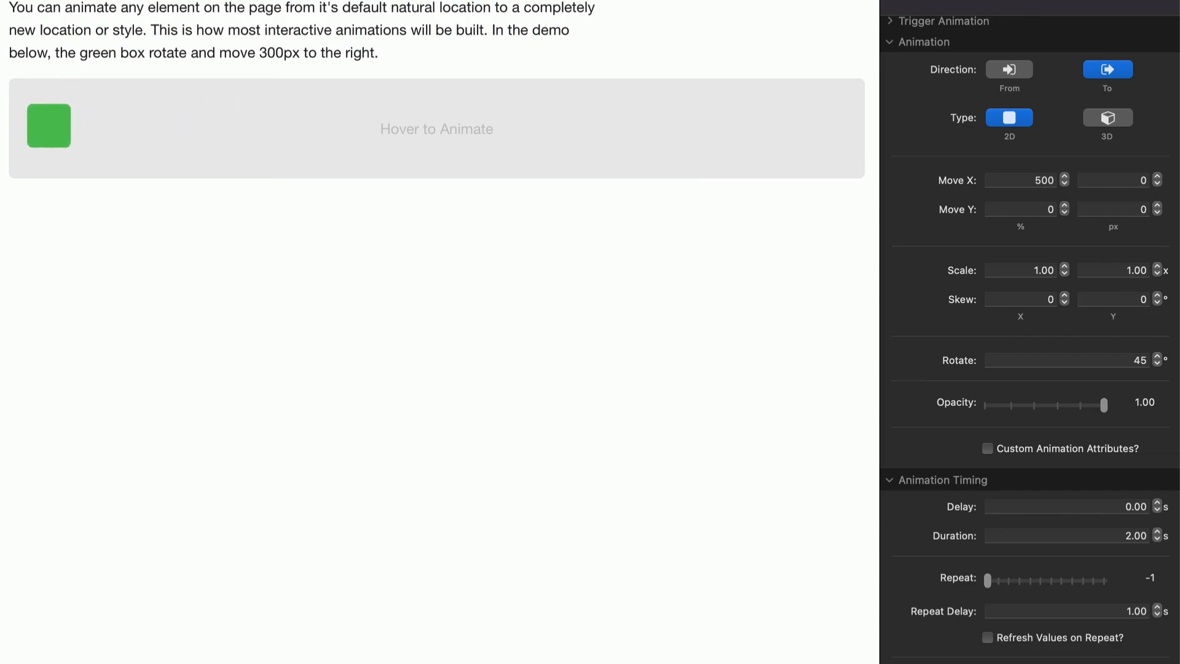
pyautogui.scroll(-3, 1029, 338)
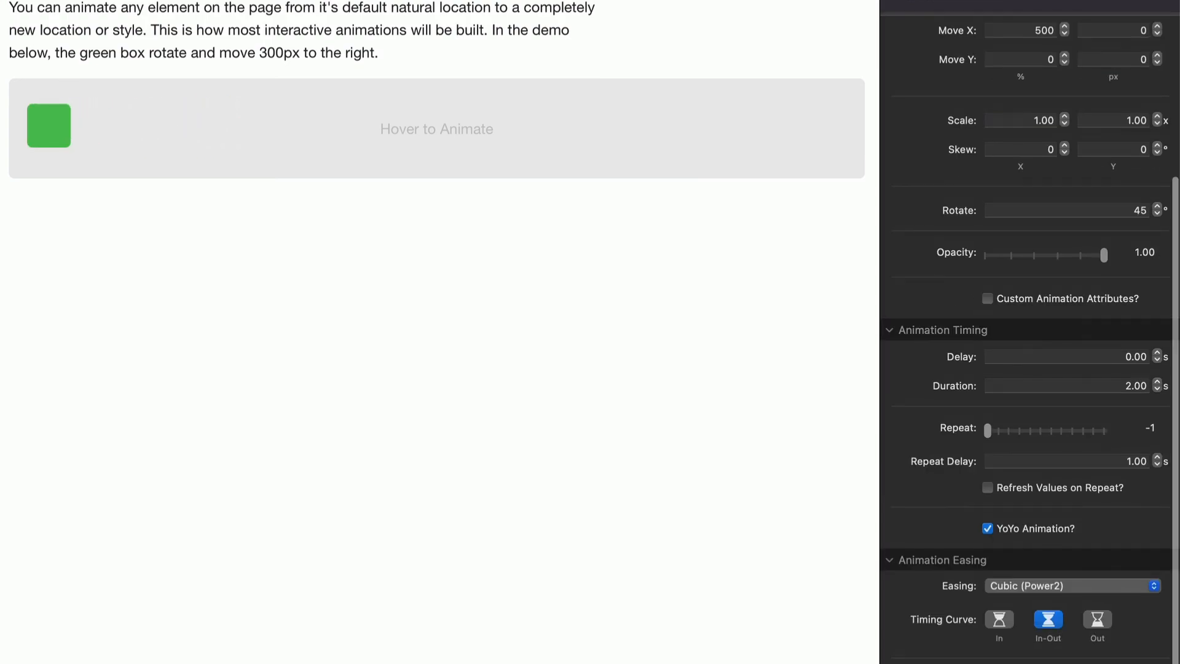